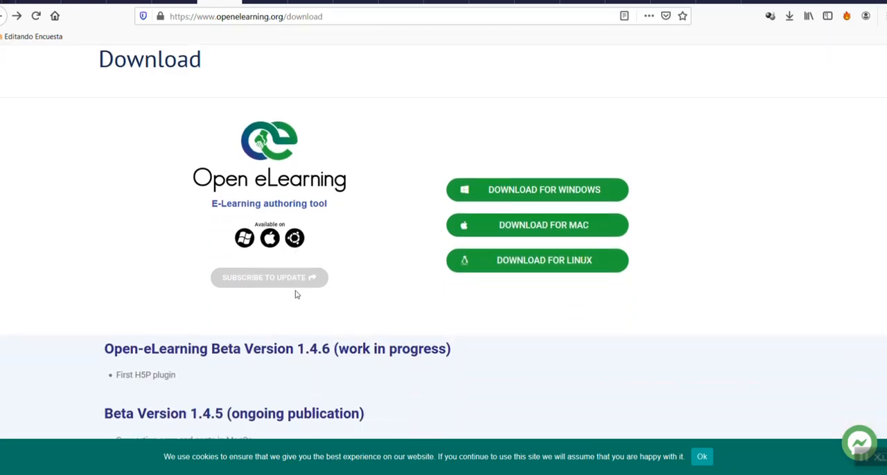
Save the Windows installer OpenElearningInstaller-1-4-5.exe from the openelearning.org download page
{"action": "scroll", "coordinate": [297, 293], "scroll_direction": "up", "scroll_amount": 2}
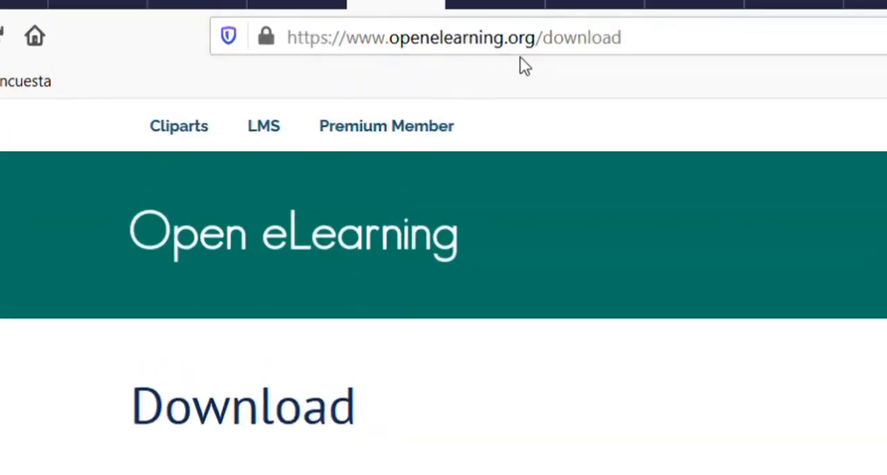
{"action": "scroll", "coordinate": [531, 228], "scroll_direction": "down", "scroll_amount": 2}
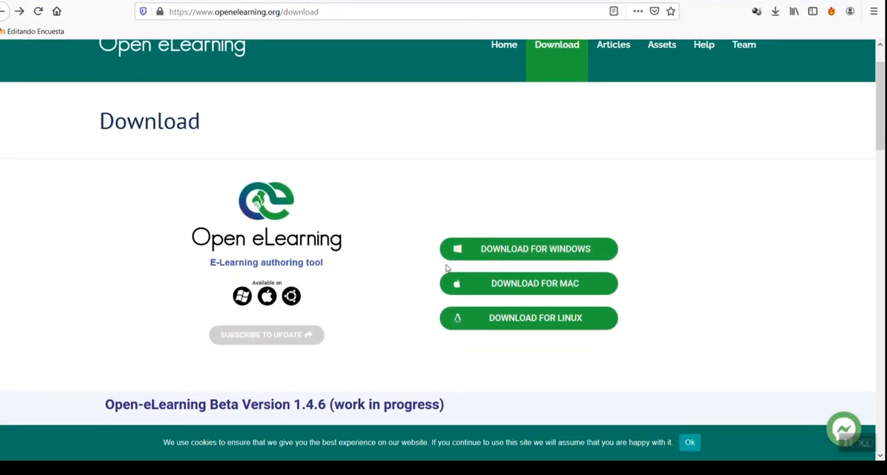
{"action": "scroll", "coordinate": [447, 269], "scroll_direction": "up", "scroll_amount": 2}
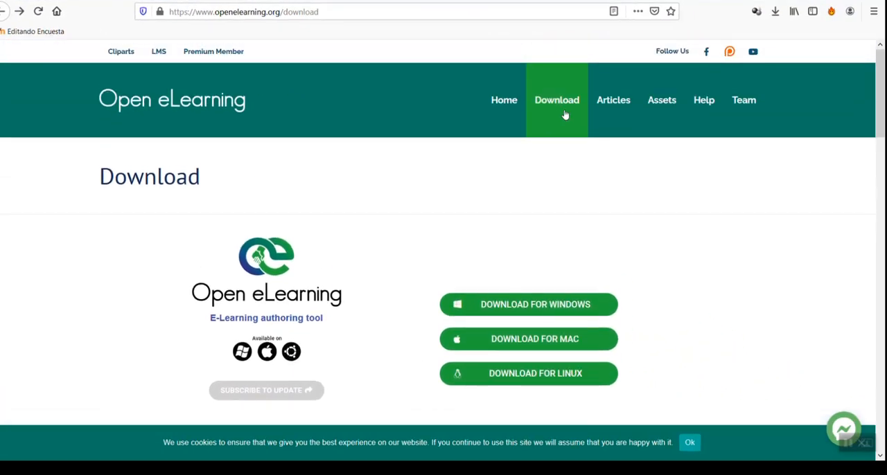
{"action": "scroll", "coordinate": [525, 311], "scroll_direction": "down", "scroll_amount": 2}
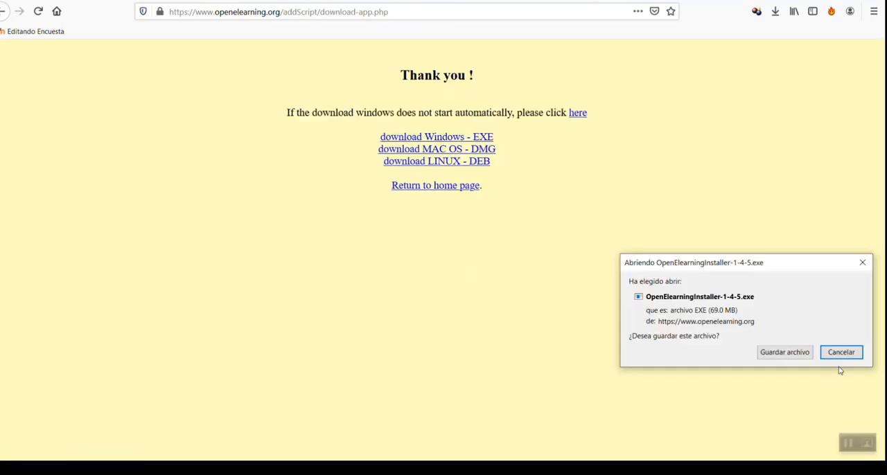
{"action": "left_click", "coordinate": [783, 353]}
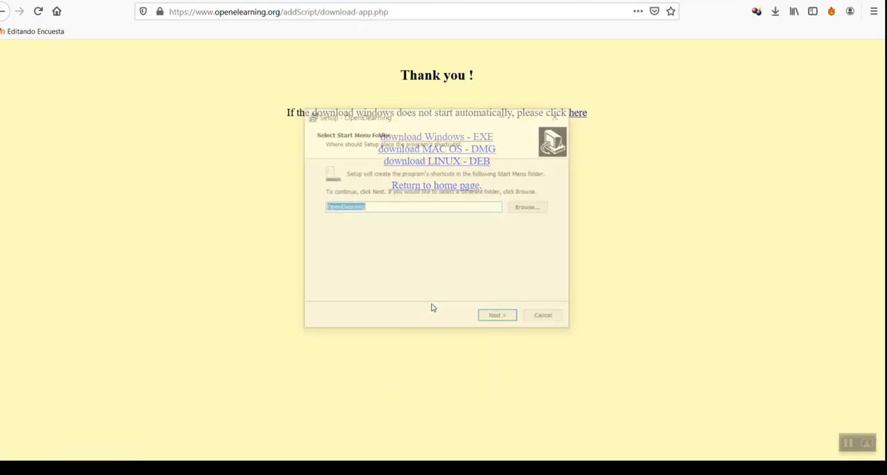
Install OpenElearning with the OpenElearning Start Menu folder and a desktop shortcut, and launch it on finishing
{"action": "left_click", "coordinate": [492, 320]}
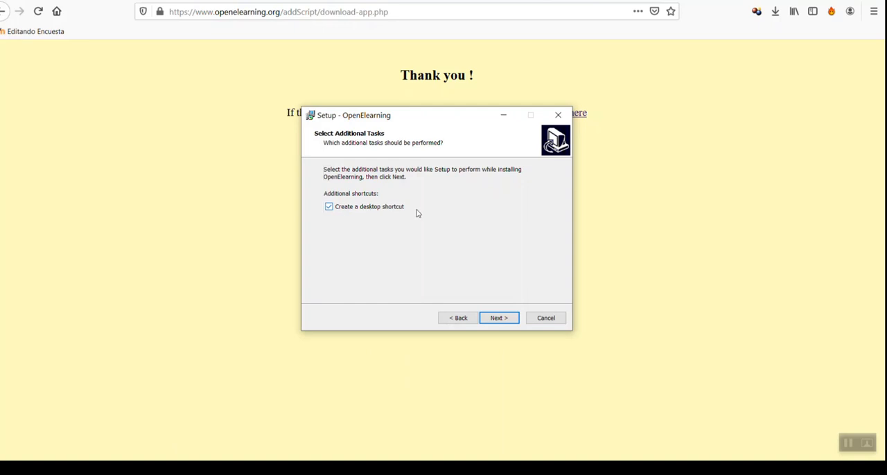
{"action": "left_click", "coordinate": [505, 318]}
{"action": "left_click", "coordinate": [498, 318]}
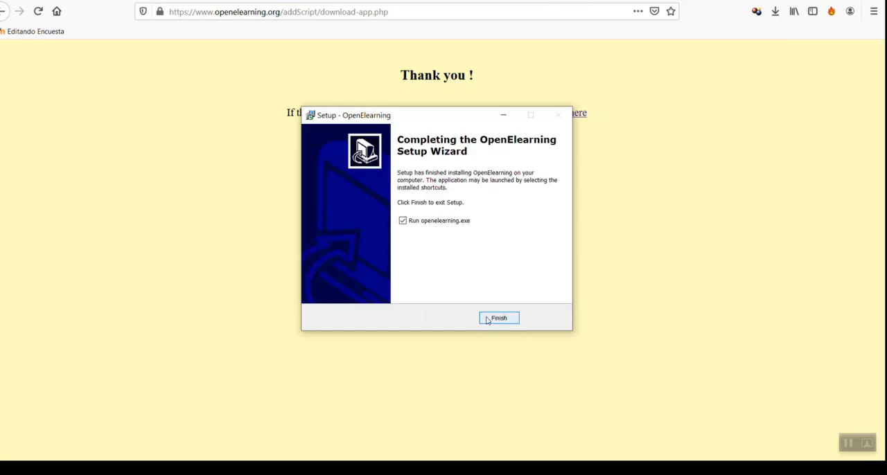
{"action": "left_click", "coordinate": [498, 318]}
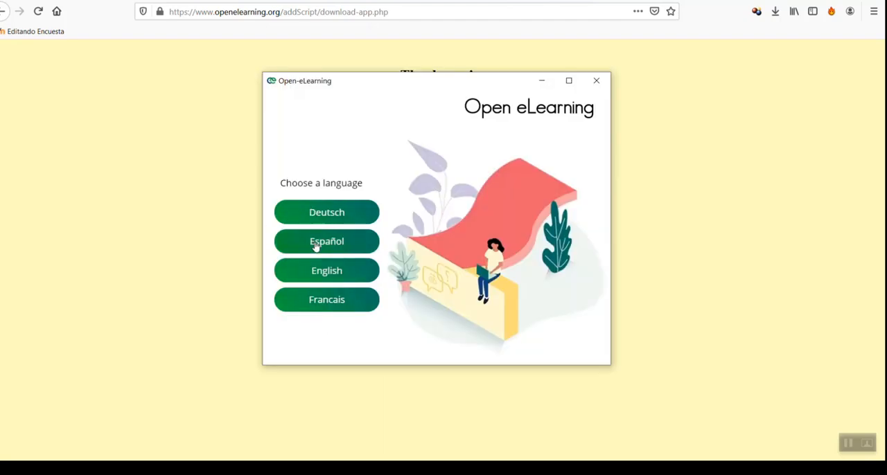
Set the program language to Español and create a new project from the Game Board model
{"action": "left_click", "coordinate": [314, 244]}
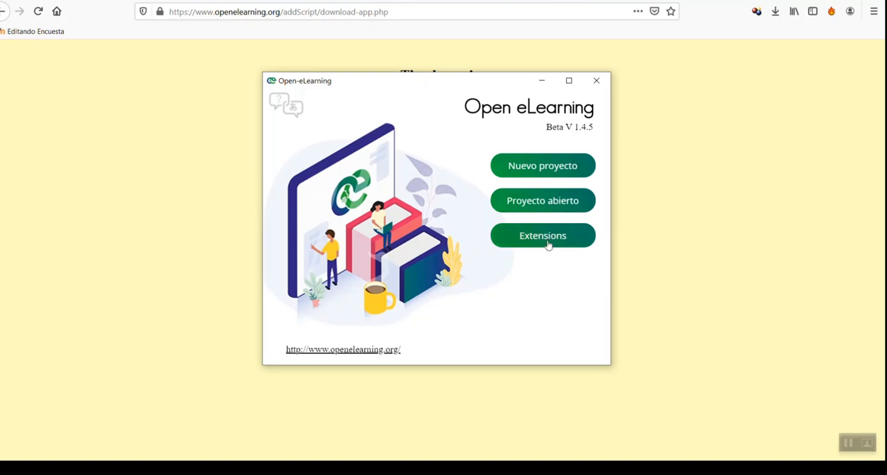
{"action": "left_click", "coordinate": [549, 168]}
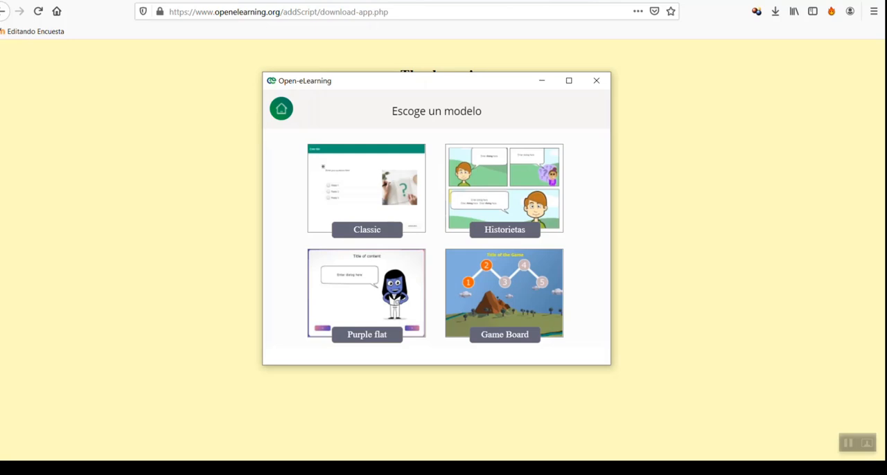
{"action": "mouse_move", "coordinate": [617, 468]}
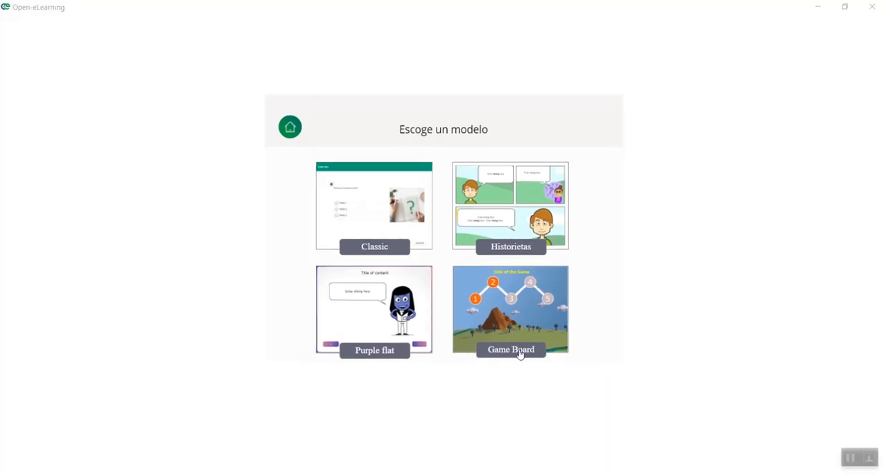
{"action": "left_click", "coordinate": [522, 323]}
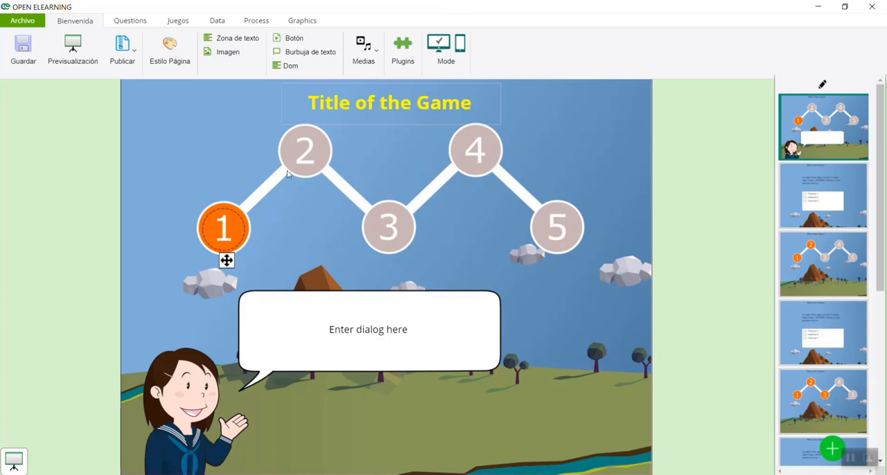
Replace the first page's speech bubble text with "Siga cada uno de estos pasos, al llegar al paso 5 finalizará el juego."
{"action": "left_click", "coordinate": [229, 225]}
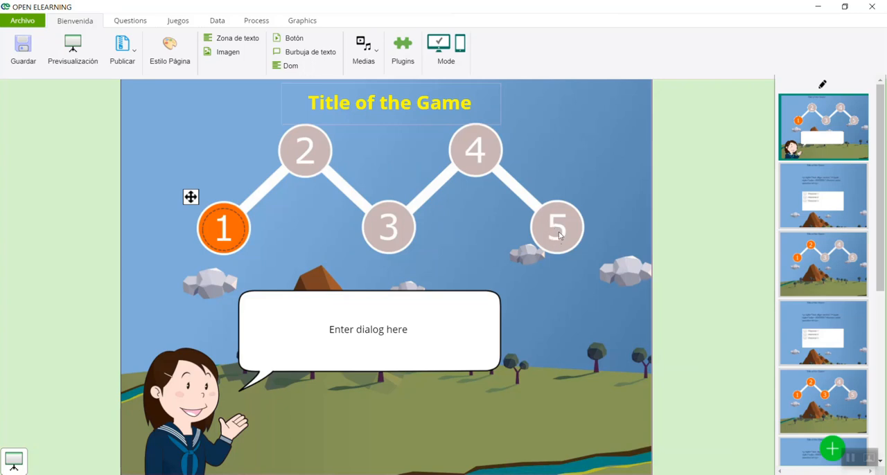
{"action": "left_click", "coordinate": [285, 343]}
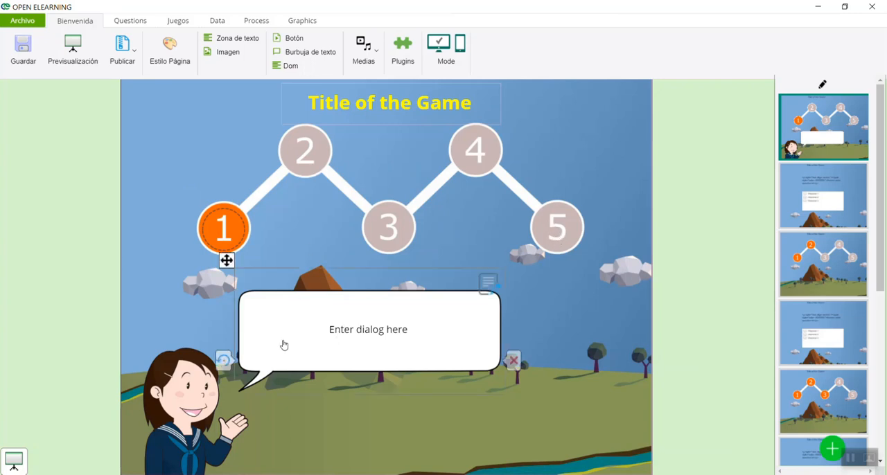
{"action": "left_click", "coordinate": [490, 285]}
{"action": "left_click_drag", "start_coordinate": [378, 183], "coordinate": [271, 178]}
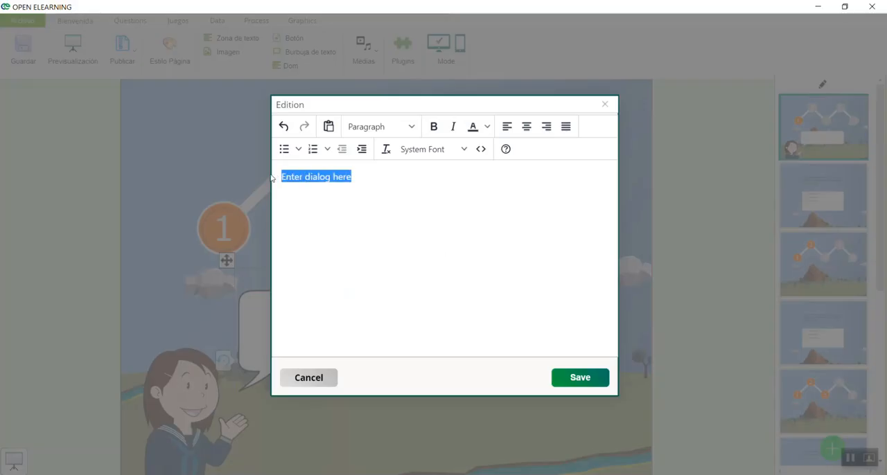
{"action": "type", "text": "Siga cadd"}
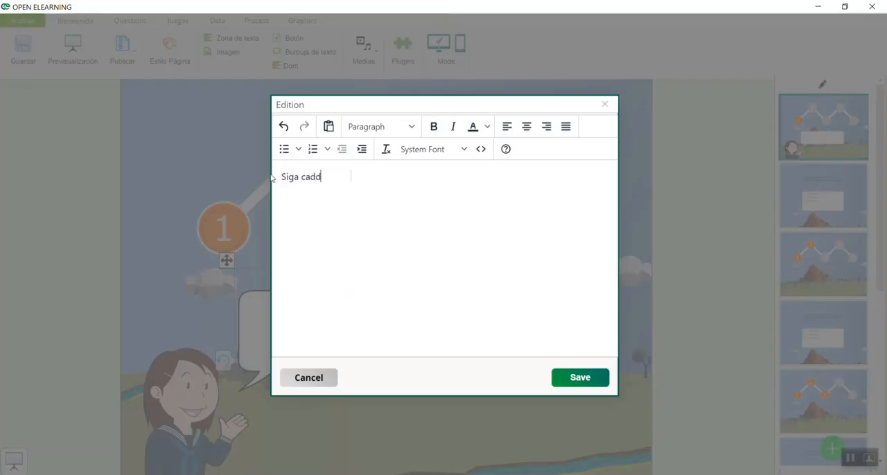
{"action": "type", "text": "a u"}
{"action": "key", "text": "BackSpace"}
{"action": "key", "text": "BackSpace"}
{"action": "key", "text": "BackSpace"}
{"action": "key", "text": "BackSpace"}
{"action": "type", "text": "a no"}
{"action": "key", "text": "BackSpace"}
{"action": "key", "text": "BackSpace"}
{"action": "type", "text": "uno de estos pasosÑ"}
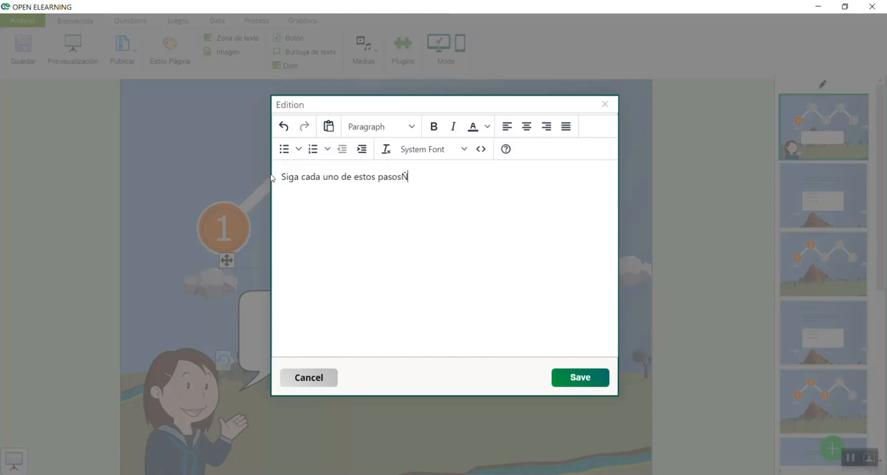
{"action": "key", "text": "BackSpace"}
{"action": "type", "text": "para"}
{"action": "key", "text": "BackSpace"}
{"action": "key", "text": "BackSpace"}
{"action": "key", "text": "BackSpace"}
{"action": "key", "text": "BackSpace"}
{"action": "type", "text": "legar al paso "}
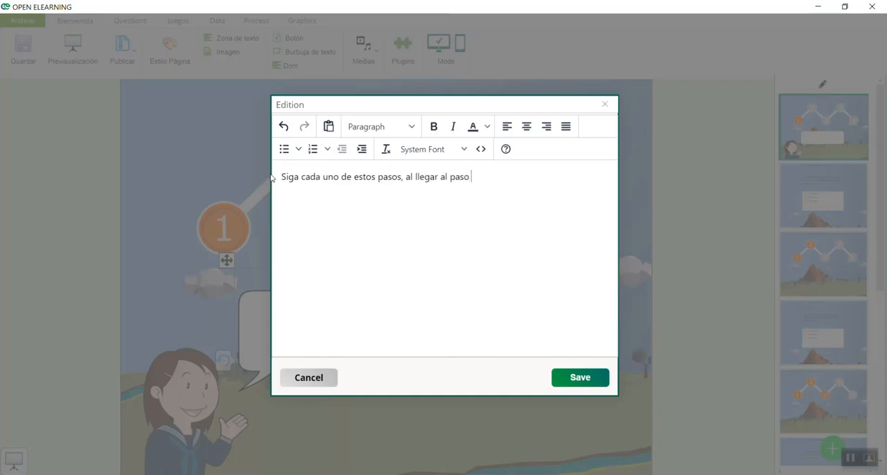
{"action": "type", "text": "5 finalizará eljuego,"}
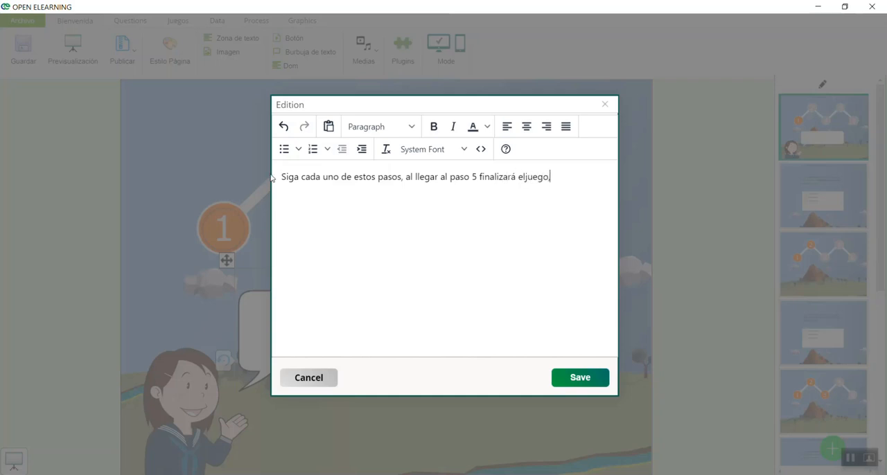
{"action": "key", "text": "BackSpace"}
{"action": "key", "text": "BackSpace"}
{"action": "key", "text": "BackSpace"}
{"action": "type", "text": "juego"}
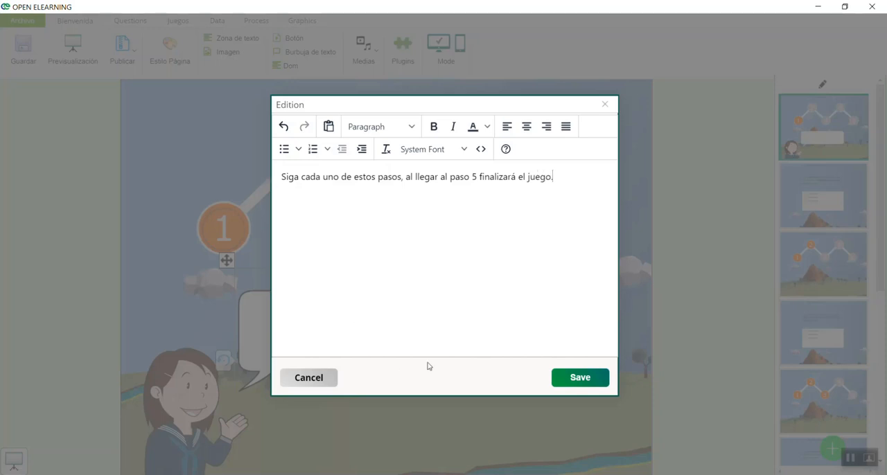
{"action": "left_click", "coordinate": [600, 382]}
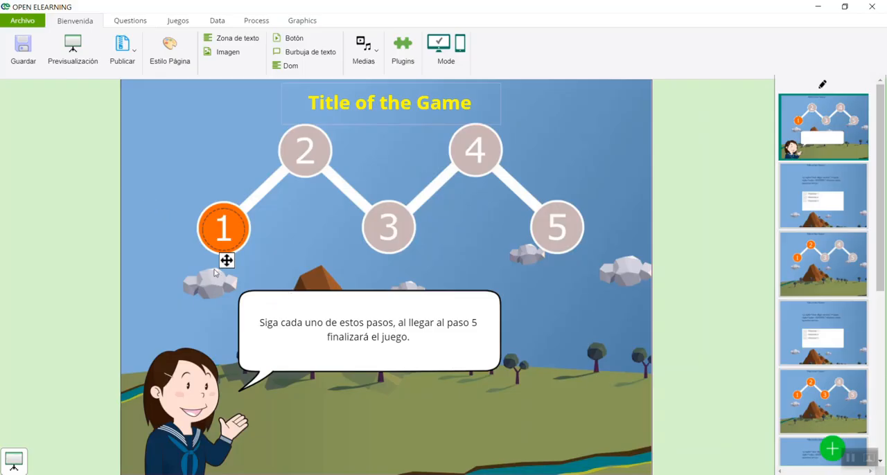
Set the action of the orange number 1 button on the first page to Siguiente página
{"action": "left_click", "coordinate": [228, 230]}
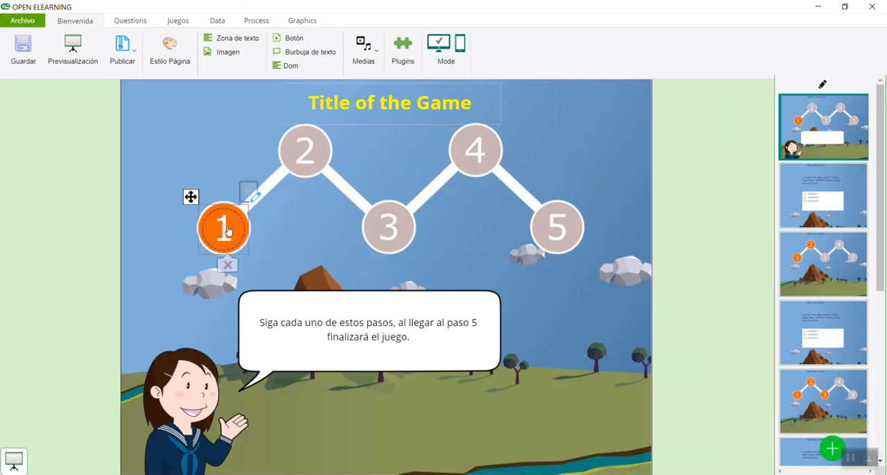
{"action": "left_click", "coordinate": [250, 193]}
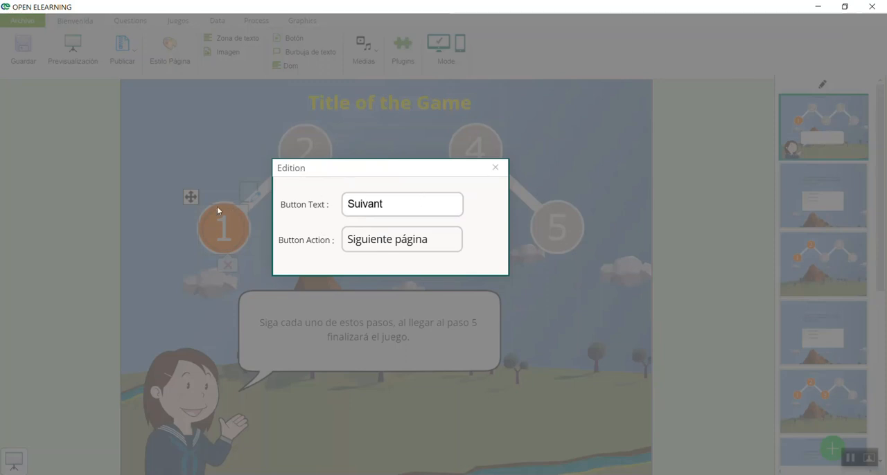
{"action": "left_click", "coordinate": [411, 241]}
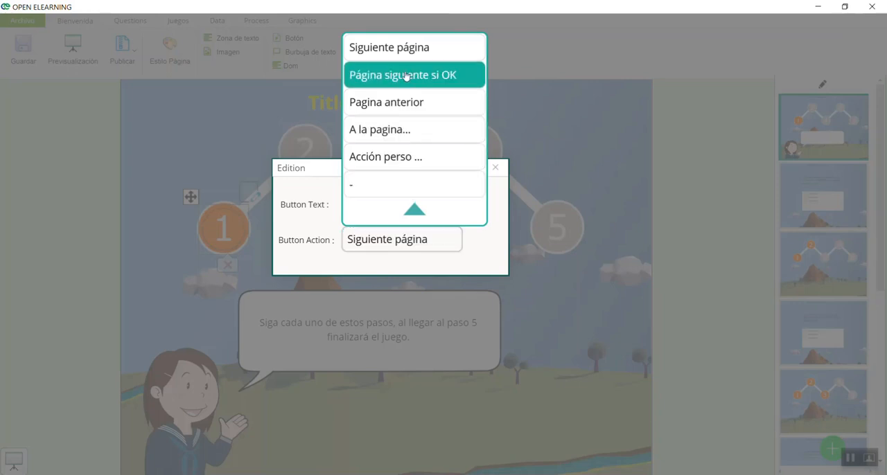
{"action": "left_click", "coordinate": [369, 48]}
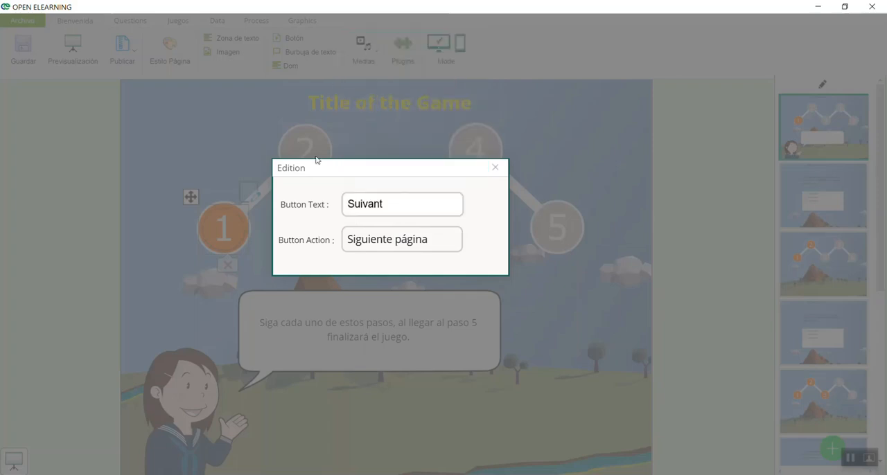
{"action": "left_click", "coordinate": [553, 275]}
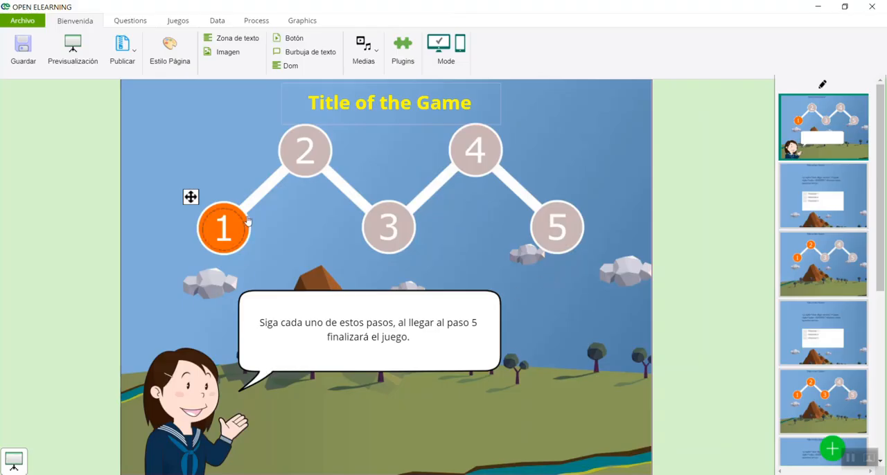
Set the action of the game title on the second page to Página siguiente si OK and save it
{"action": "left_click", "coordinate": [819, 189]}
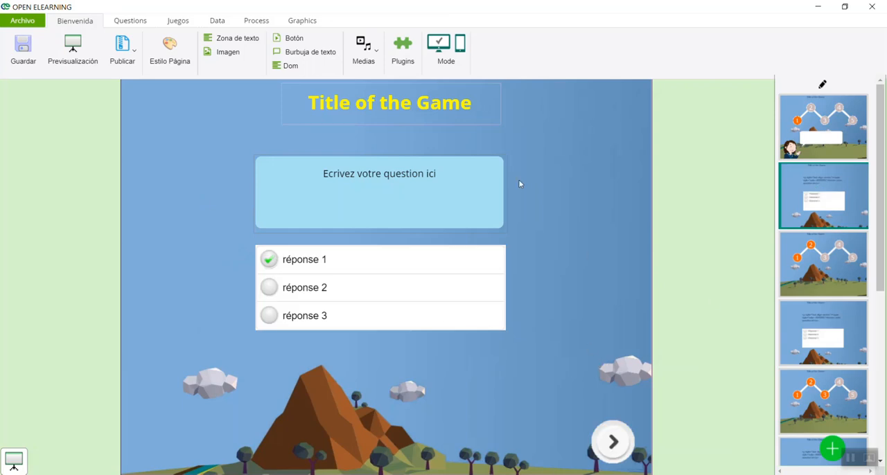
{"action": "left_click", "coordinate": [450, 107]}
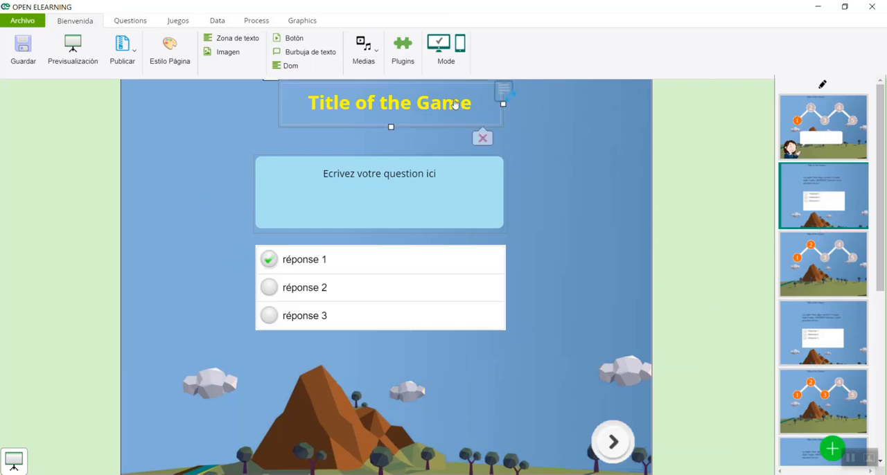
{"action": "left_click", "coordinate": [503, 91]}
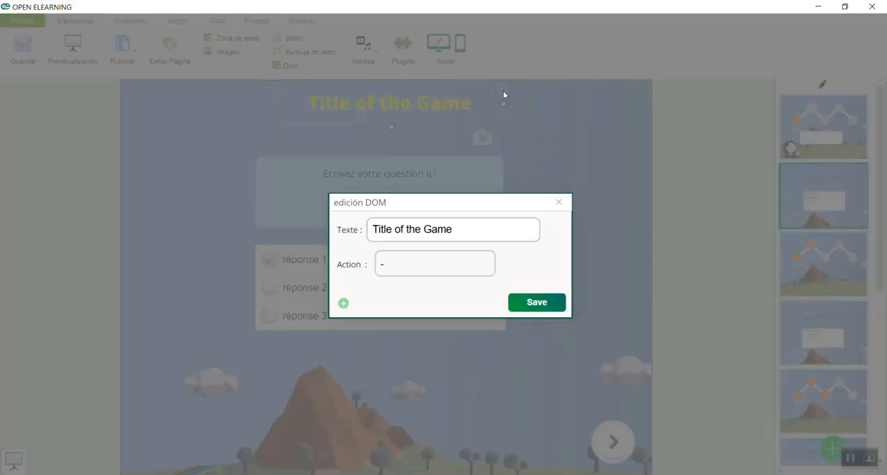
{"action": "left_click", "coordinate": [442, 262]}
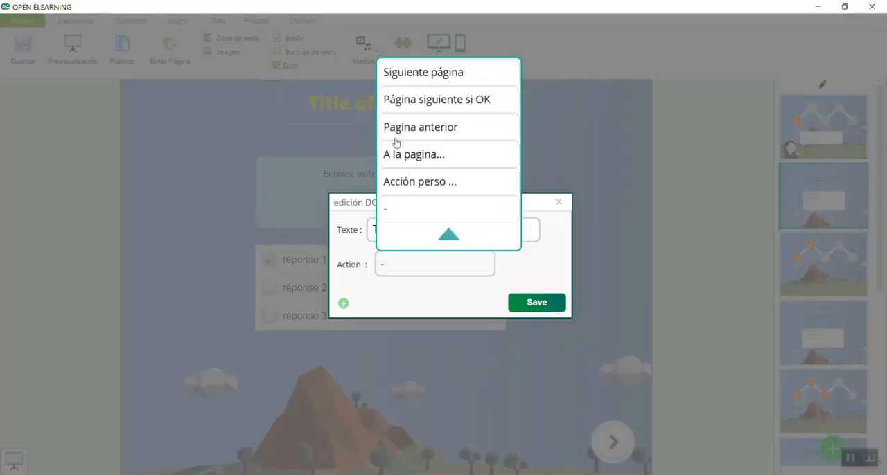
{"action": "left_click", "coordinate": [454, 101]}
{"action": "left_click", "coordinate": [543, 308]}
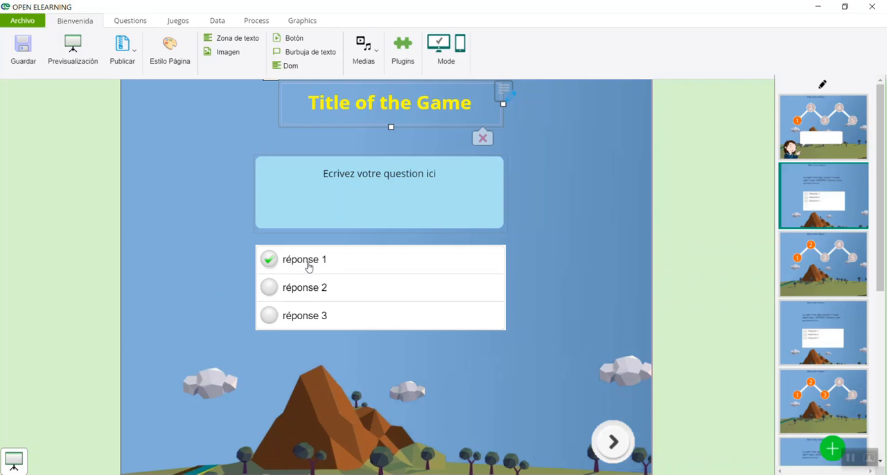
Give the answer réponse 1 on the second page the remark "Excelente" and a score of 10
{"action": "left_click", "coordinate": [386, 175]}
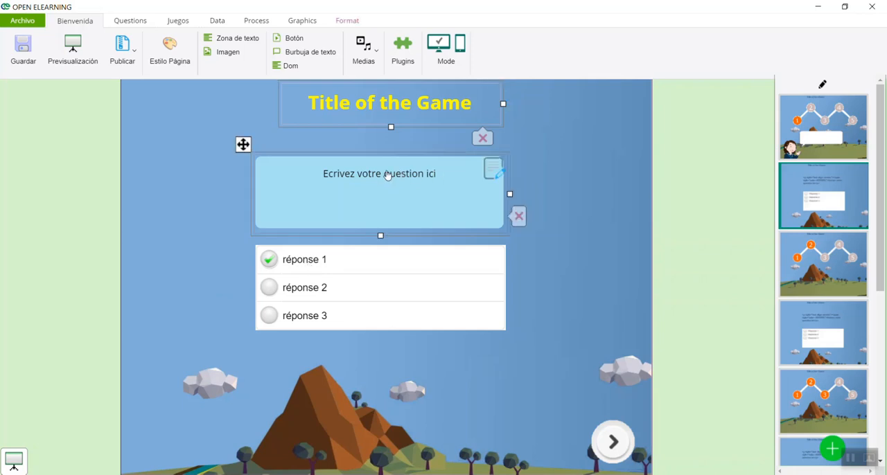
{"action": "left_click", "coordinate": [525, 173]}
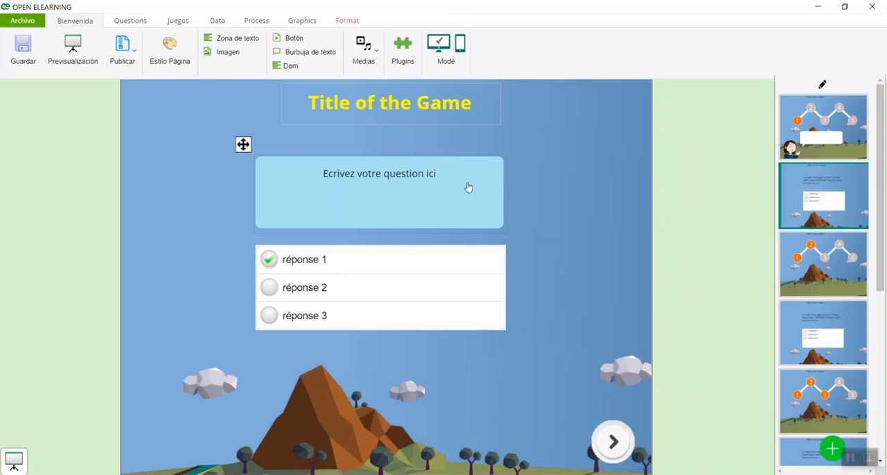
{"action": "left_click", "coordinate": [313, 262]}
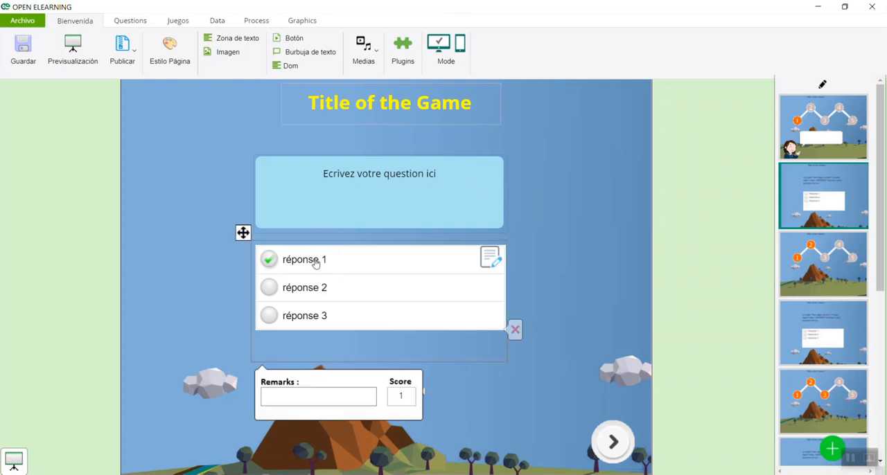
{"action": "left_click", "coordinate": [309, 400]}
{"action": "type", "text": "Excelente"}
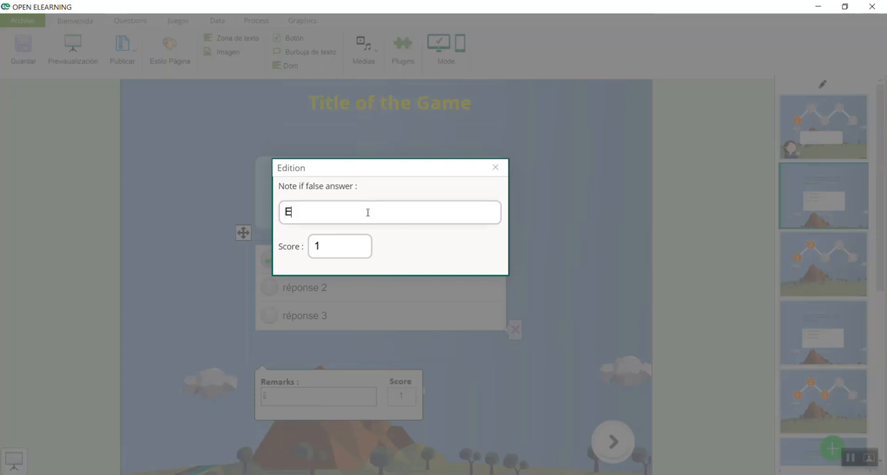
{"action": "left_click", "coordinate": [356, 246]}
{"action": "type", "text": "0"}
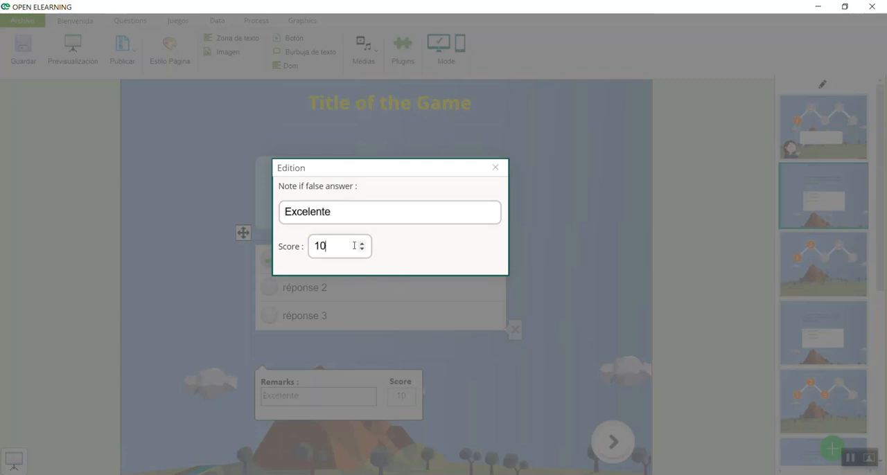
{"action": "left_click", "coordinate": [420, 297]}
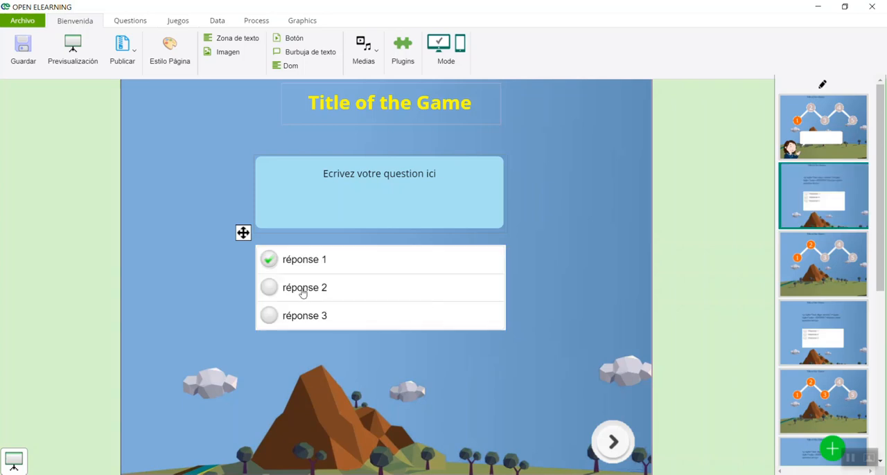
Set the action of the Suivant arrow button on the second page to Página siguiente si OK
{"action": "left_click", "coordinate": [270, 297]}
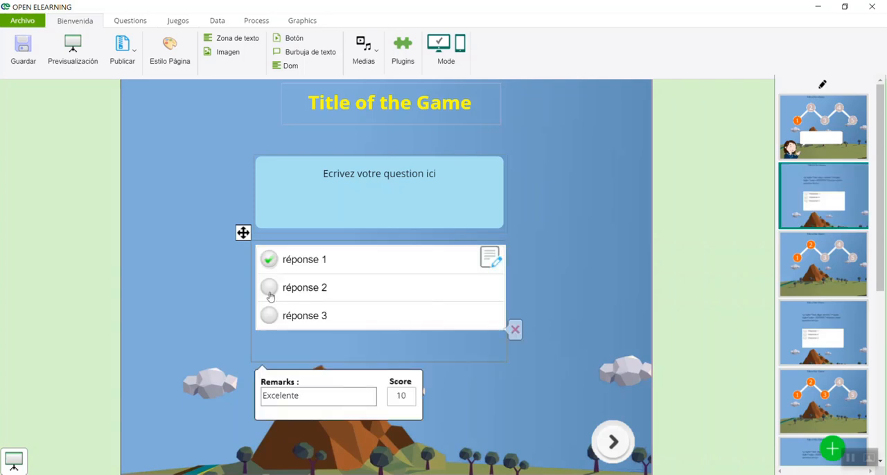
{"action": "left_click", "coordinate": [526, 347]}
{"action": "left_click", "coordinate": [615, 440]}
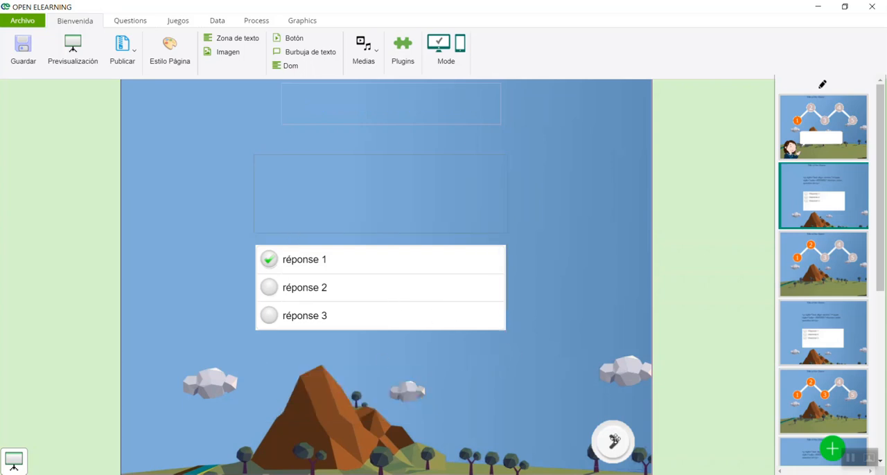
{"action": "left_click", "coordinate": [635, 404]}
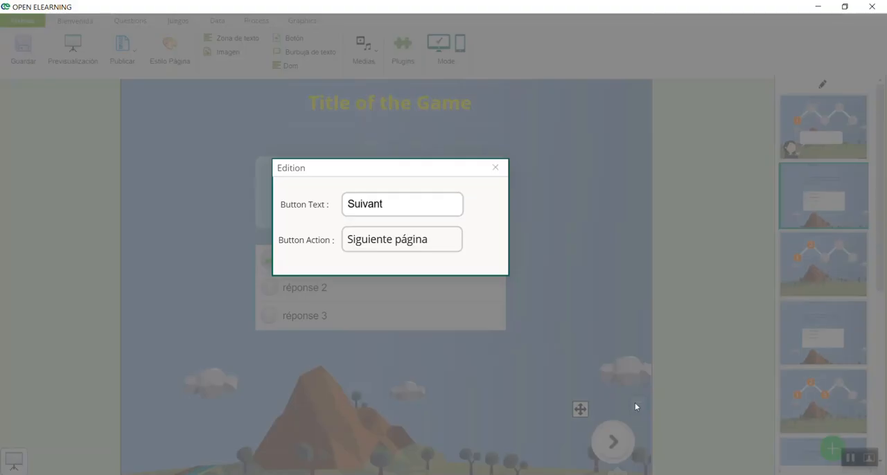
{"action": "left_click", "coordinate": [422, 243]}
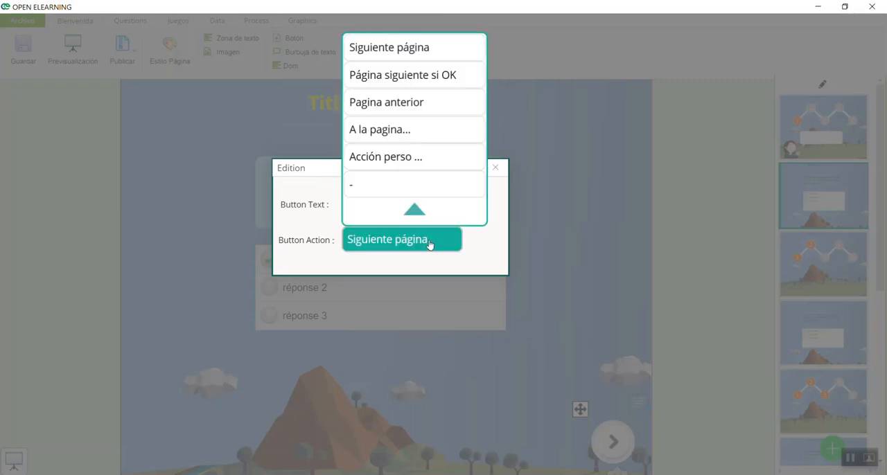
{"action": "left_click", "coordinate": [417, 76]}
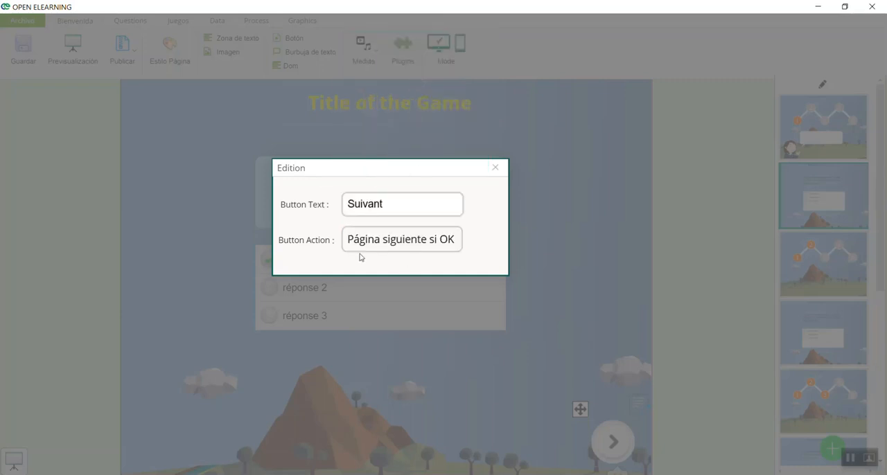
{"action": "left_click", "coordinate": [495, 171]}
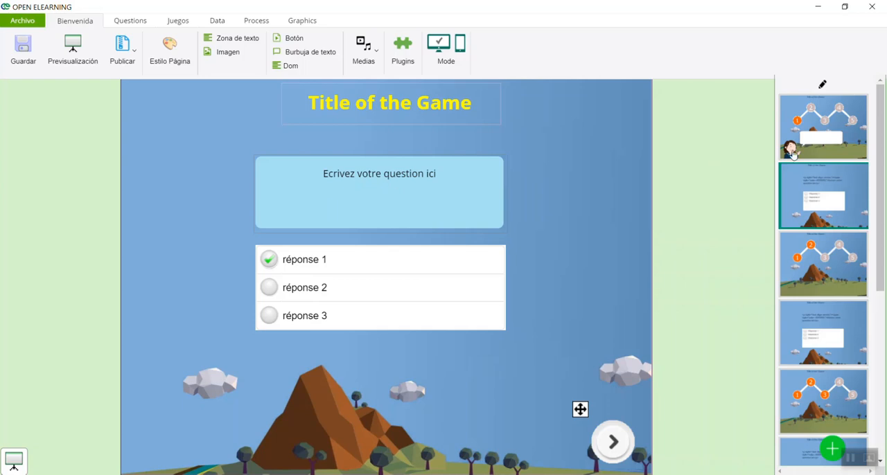
Preview the game from the first page, enter step 1, and test its question with réponse 2 and réponse 3
{"action": "left_click", "coordinate": [837, 140]}
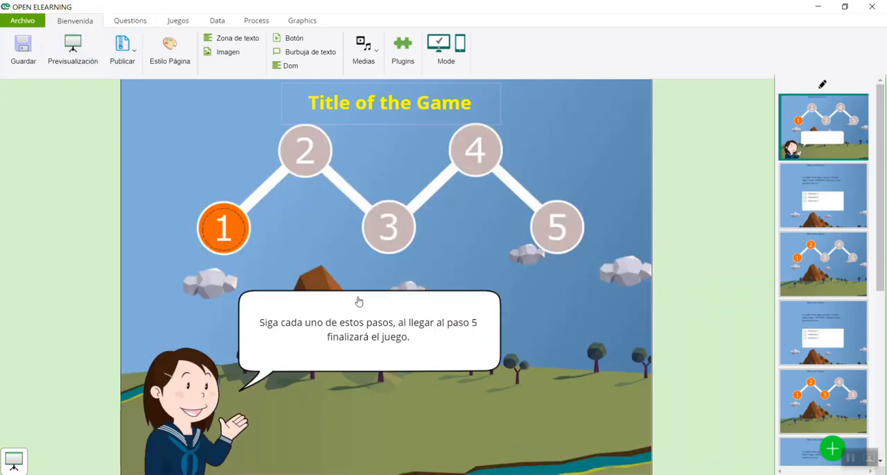
{"action": "left_click", "coordinate": [75, 44]}
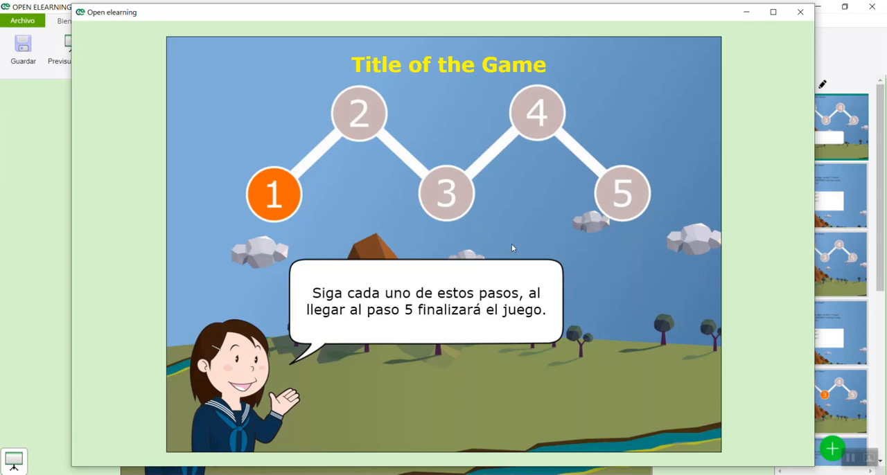
{"action": "left_click", "coordinate": [273, 193]}
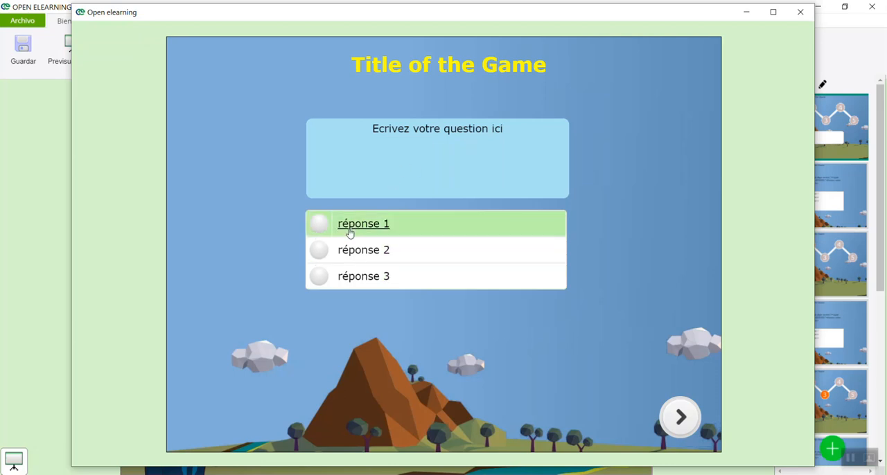
{"action": "left_click", "coordinate": [317, 252]}
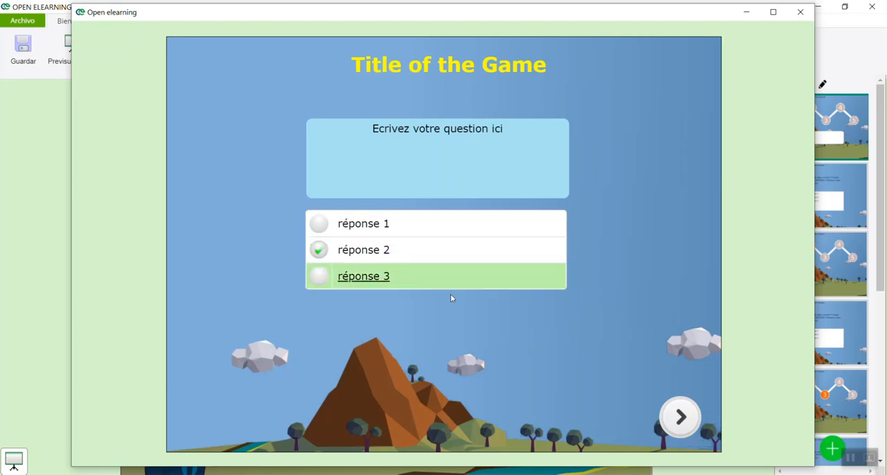
{"action": "left_click", "coordinate": [681, 418]}
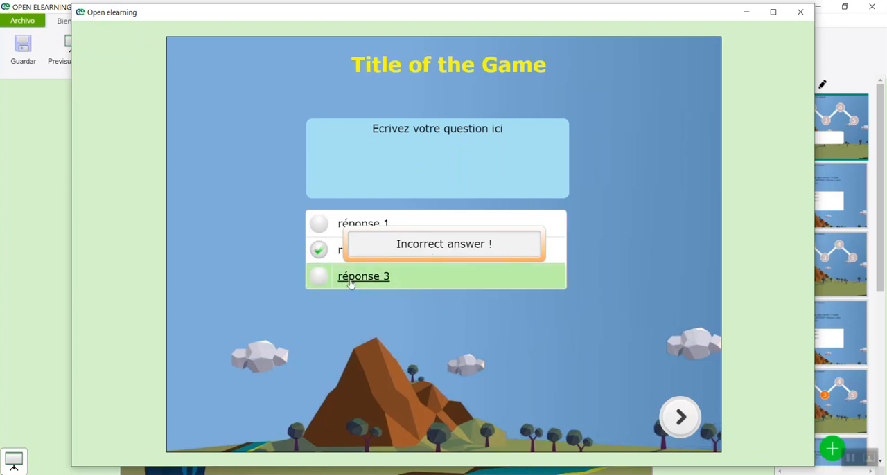
{"action": "left_click", "coordinate": [318, 276]}
{"action": "left_click", "coordinate": [680, 417]}
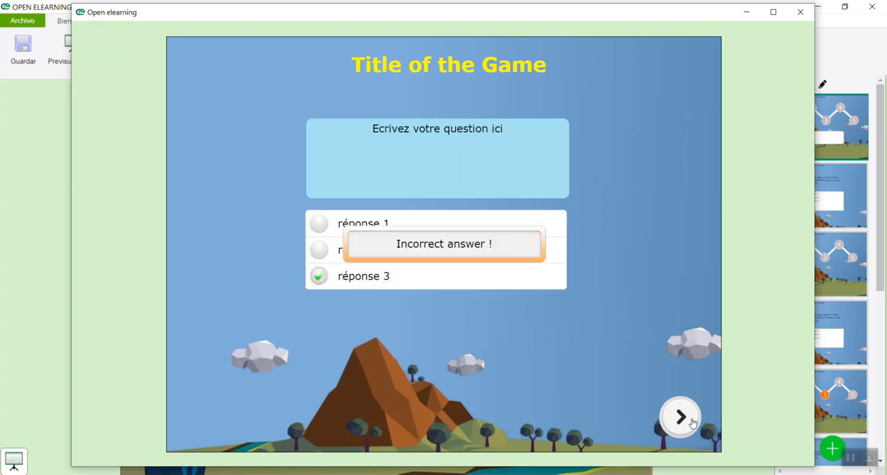
Test the step 1 question with réponse 1, advance to the following page, and close the preview
{"action": "left_click", "coordinate": [318, 223]}
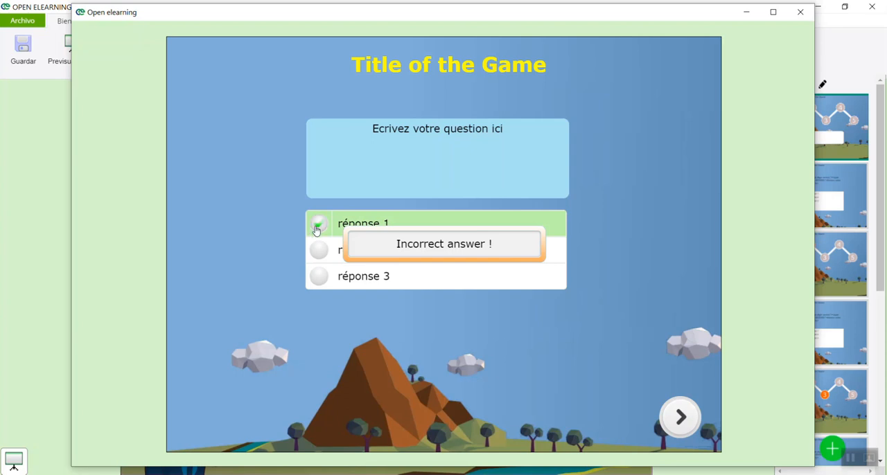
{"action": "left_click", "coordinate": [422, 243]}
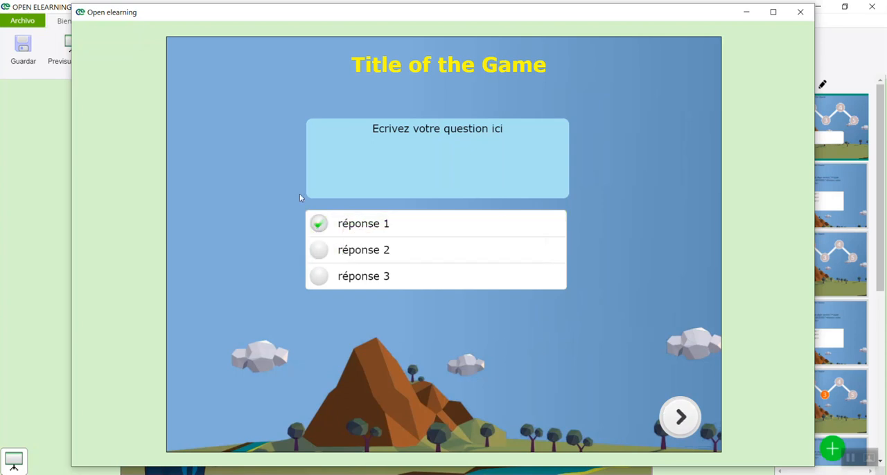
{"action": "left_click", "coordinate": [682, 417]}
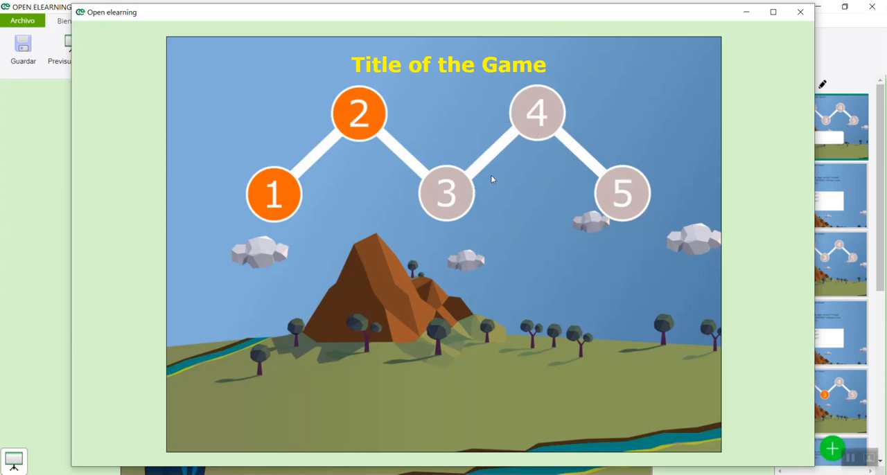
{"action": "left_click", "coordinate": [800, 12]}
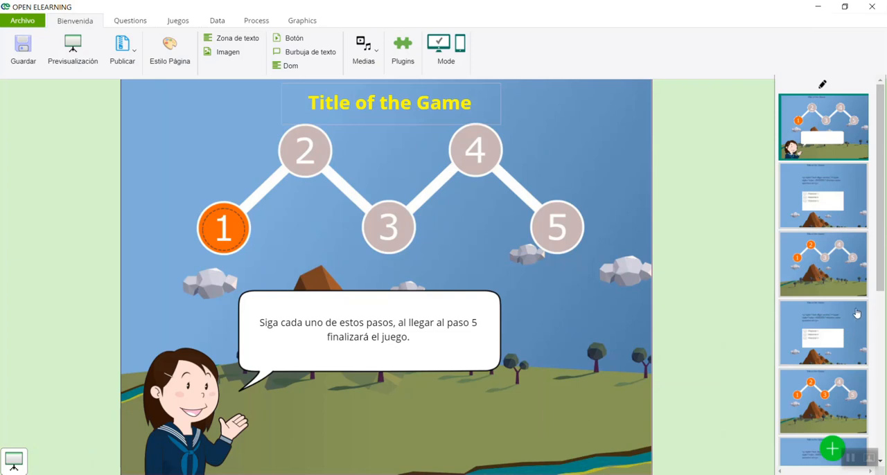
Give the answer réponse 1 on the fourth page the remark "Excelente" and a score of 10
{"action": "left_click", "coordinate": [836, 346]}
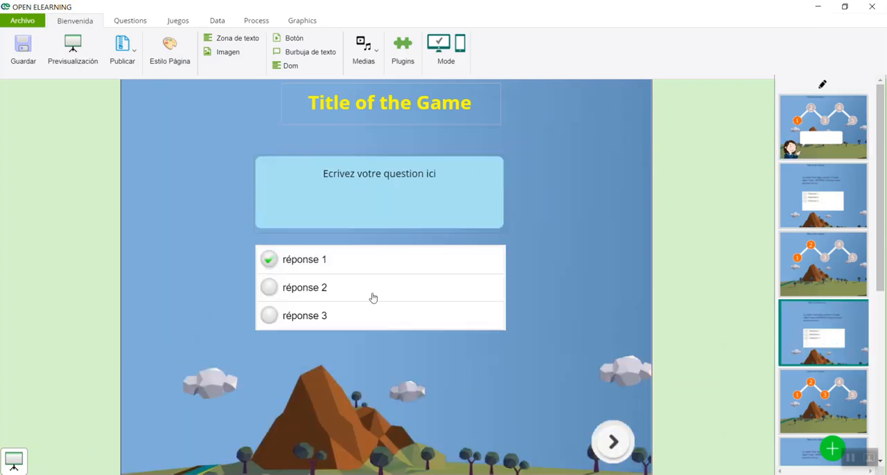
{"action": "left_click", "coordinate": [309, 266]}
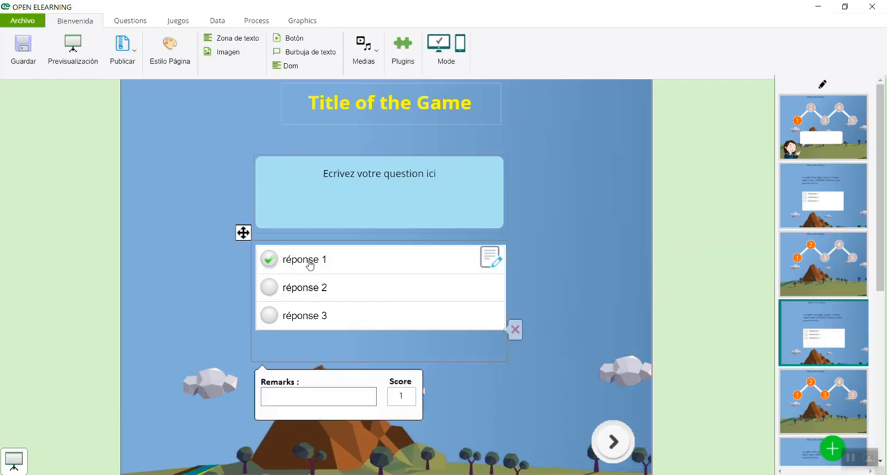
{"action": "left_click", "coordinate": [355, 392]}
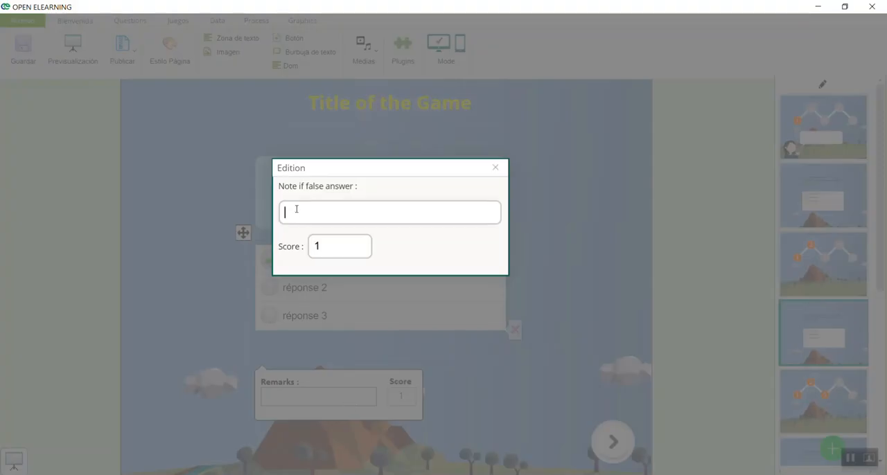
{"action": "type", "text": "Excelente"}
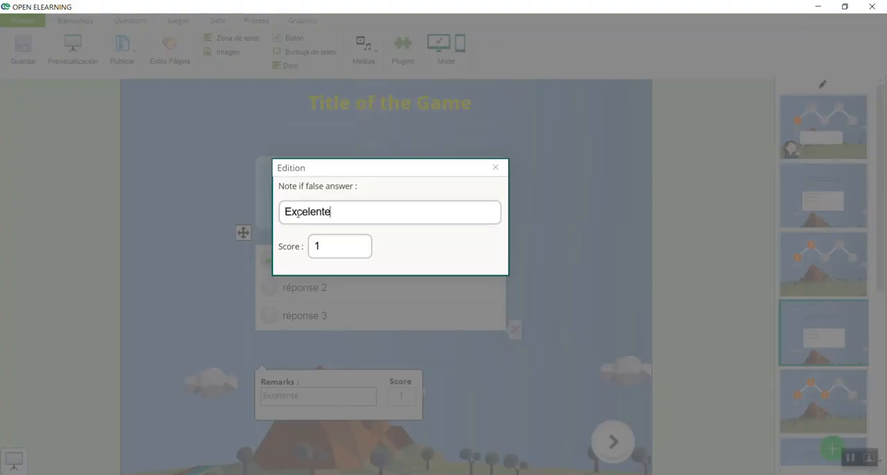
{"action": "left_click", "coordinate": [332, 242]}
{"action": "type", "text": "0"}
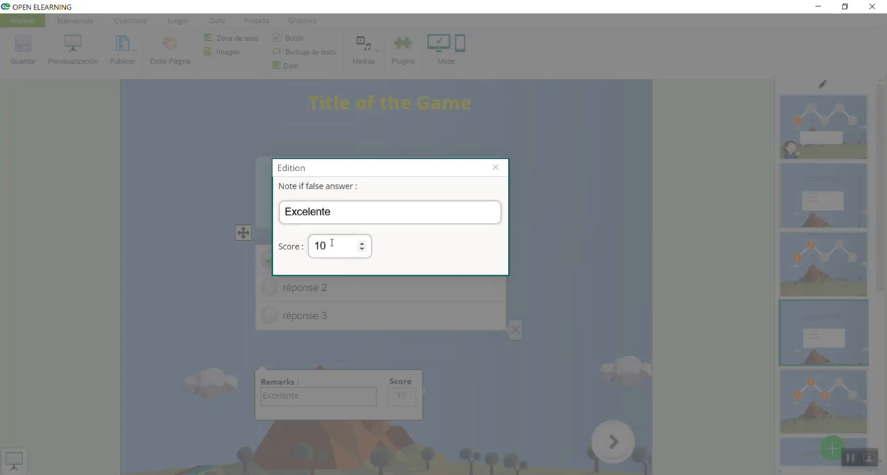
{"action": "left_click", "coordinate": [399, 362]}
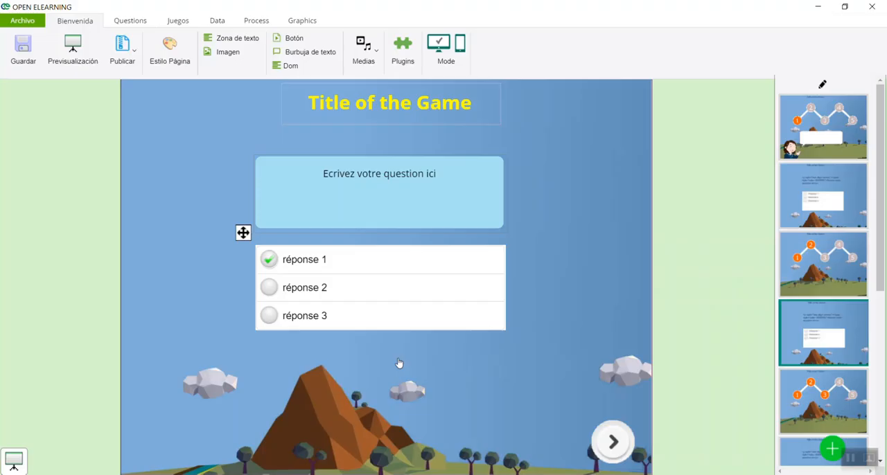
Set the action of the Suivant arrow button on the fourth page to Página siguiente si OK
{"action": "left_click", "coordinate": [609, 445]}
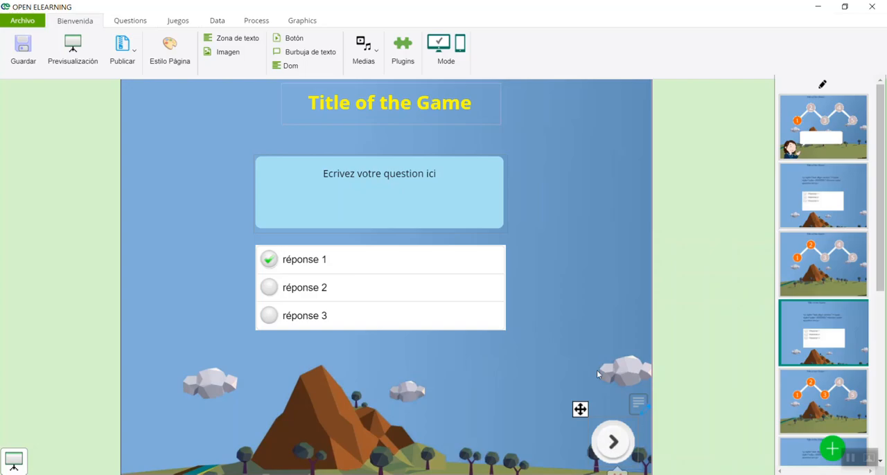
{"action": "double_click", "coordinate": [613, 442]}
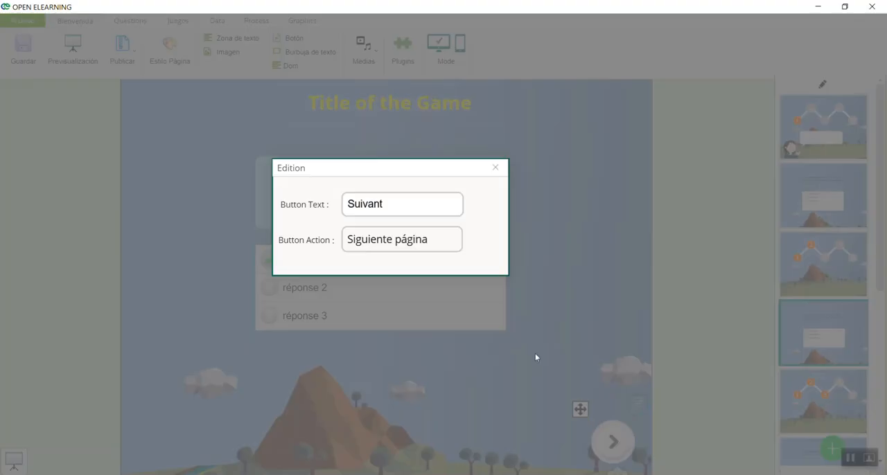
{"action": "left_click", "coordinate": [415, 242]}
{"action": "left_click", "coordinate": [430, 82]}
{"action": "left_click", "coordinate": [476, 140]}
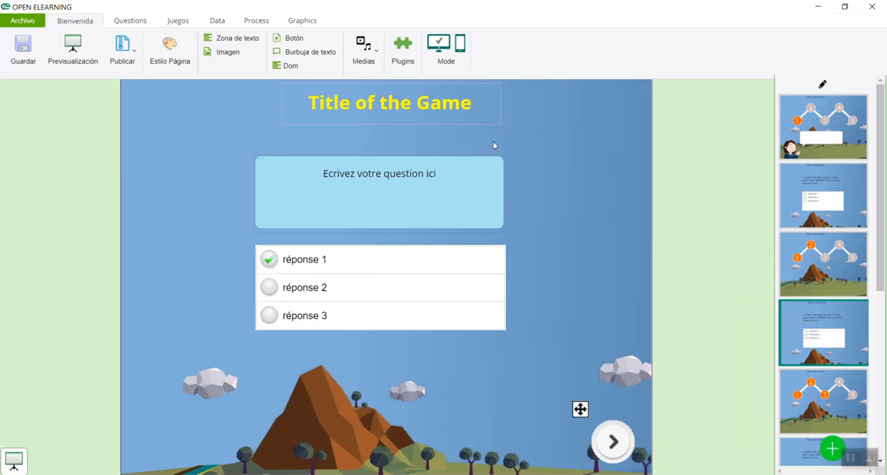
Preview the game, answer the questions of steps 1 and 2 with réponse 1, and close the preview
{"action": "left_click", "coordinate": [76, 40]}
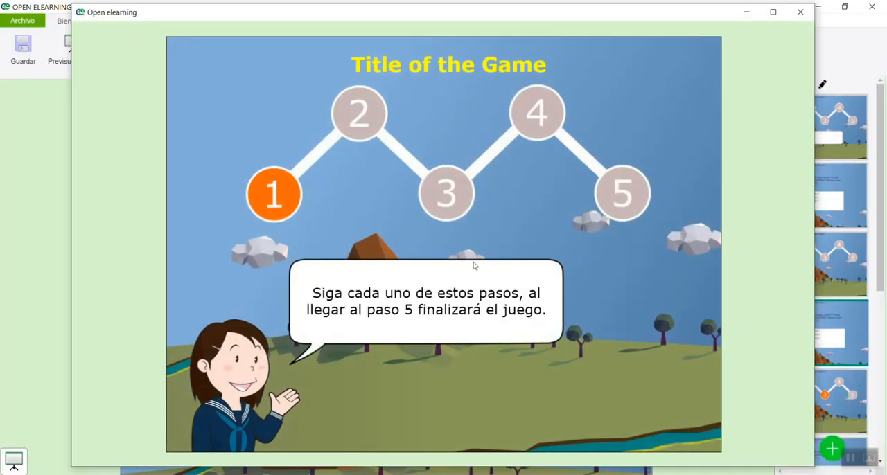
{"action": "left_click", "coordinate": [275, 205]}
{"action": "left_click", "coordinate": [372, 231]}
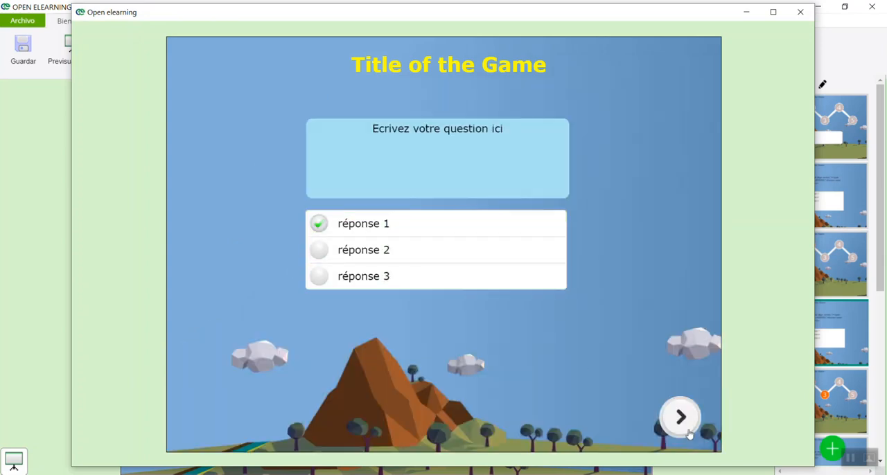
{"action": "left_click", "coordinate": [680, 417]}
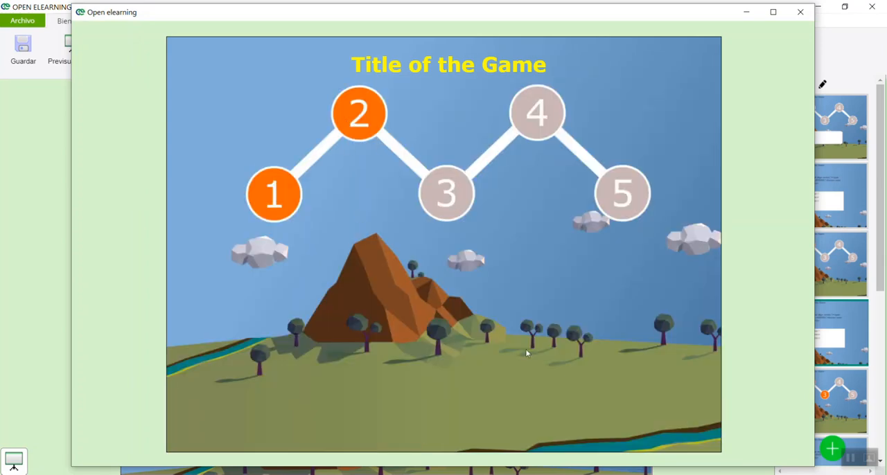
{"action": "left_click", "coordinate": [358, 114]}
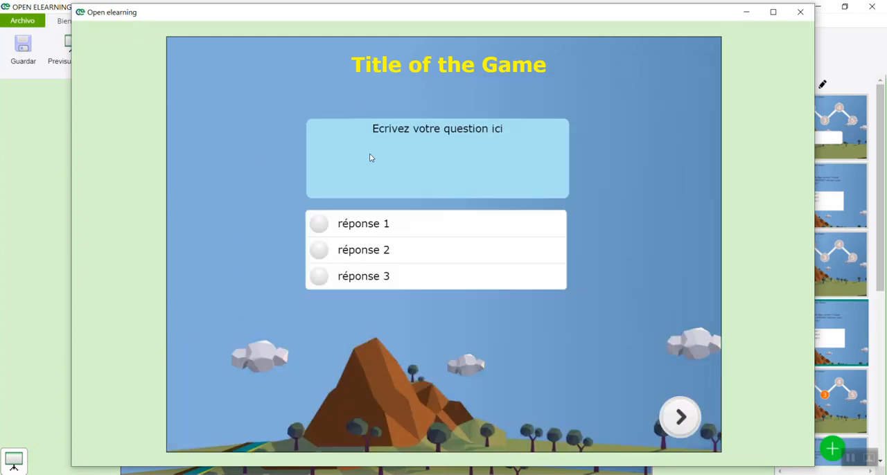
{"action": "left_click", "coordinate": [360, 232]}
{"action": "left_click", "coordinate": [681, 416]}
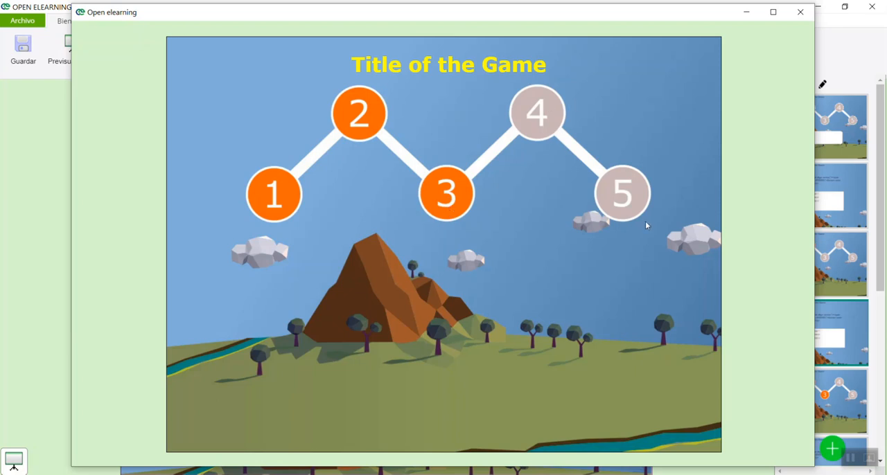
{"action": "left_click", "coordinate": [800, 12]}
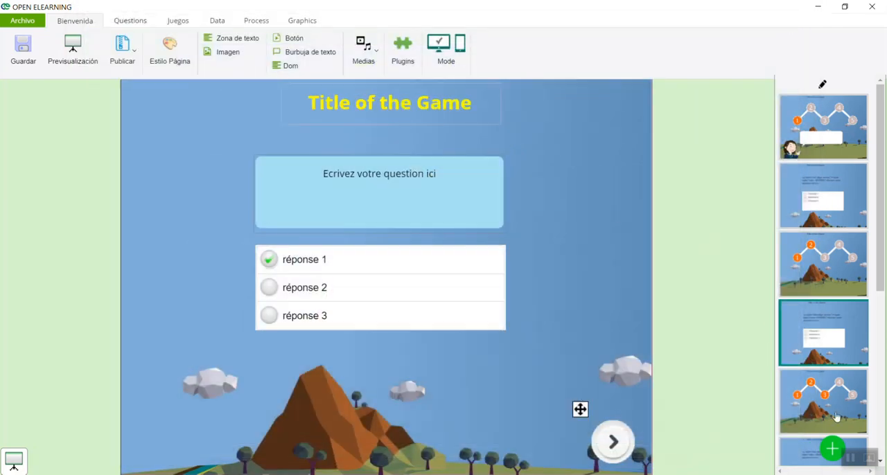
Check the remark and score of réponse 1 and the Suivant arrow button's action on the step 4 question page
{"action": "scroll", "coordinate": [837, 417], "scroll_direction": "down", "scroll_amount": 5}
{"action": "left_click", "coordinate": [820, 291]}
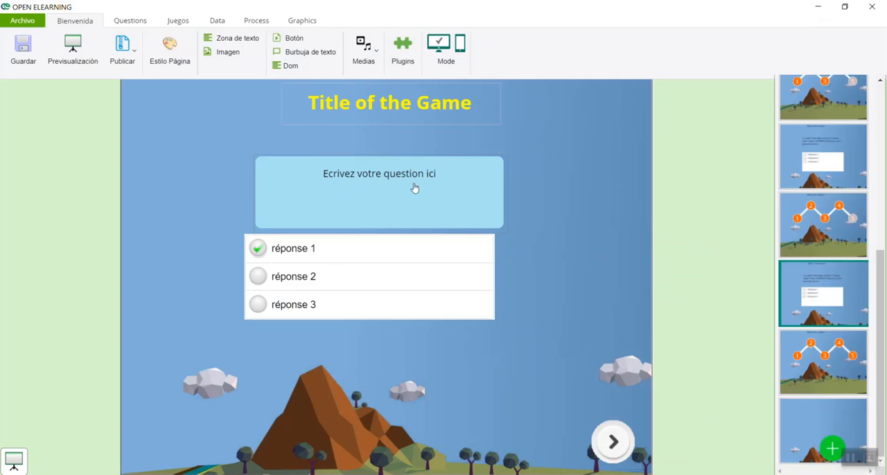
{"action": "left_click", "coordinate": [308, 259]}
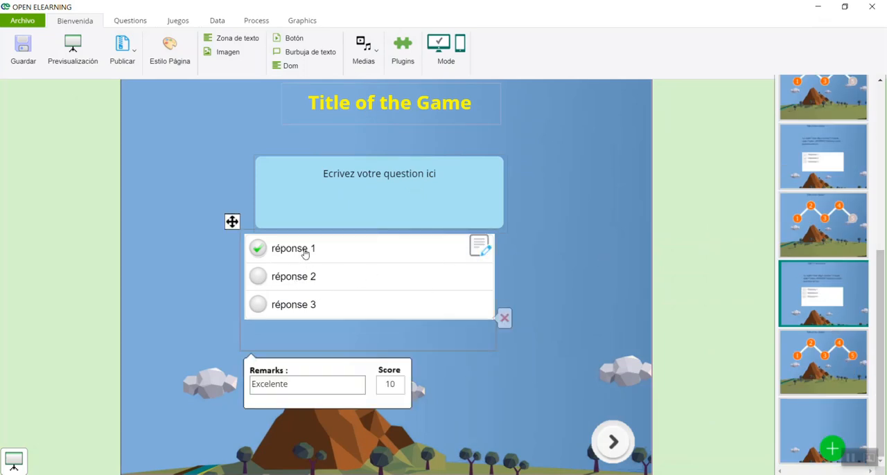
{"action": "left_click", "coordinate": [504, 370]}
{"action": "left_click", "coordinate": [606, 452]}
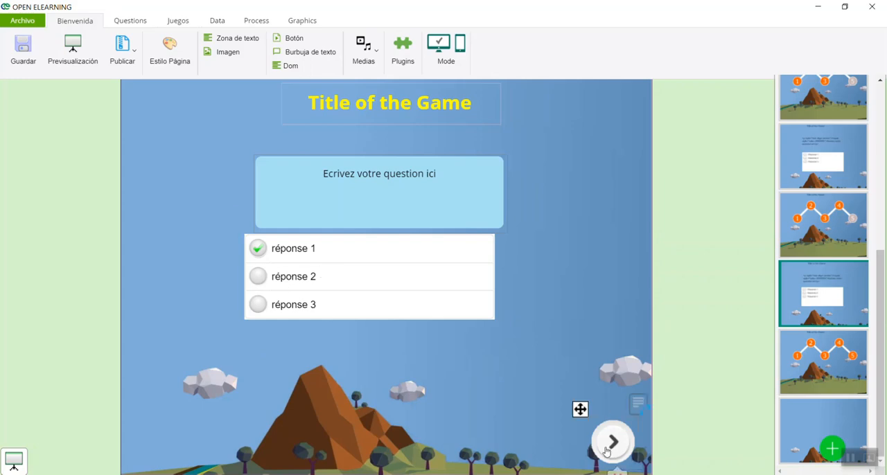
{"action": "left_click", "coordinate": [638, 405]}
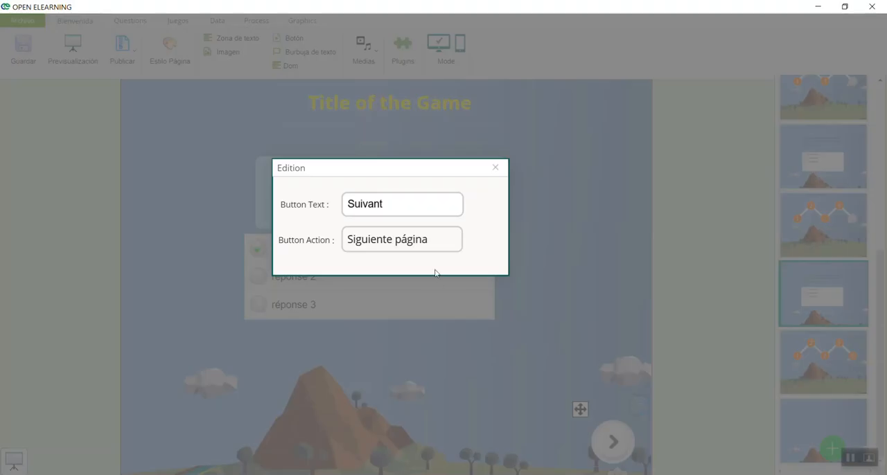
{"action": "left_click", "coordinate": [578, 259]}
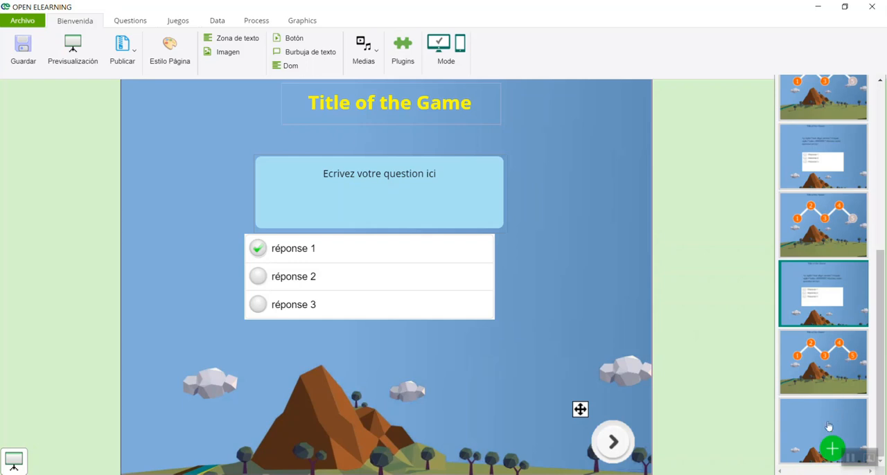
Preview the game from the first page and answer the questions of steps 1 and 2 with réponse 1
{"action": "scroll", "coordinate": [853, 195], "scroll_direction": "up", "scroll_amount": 5}
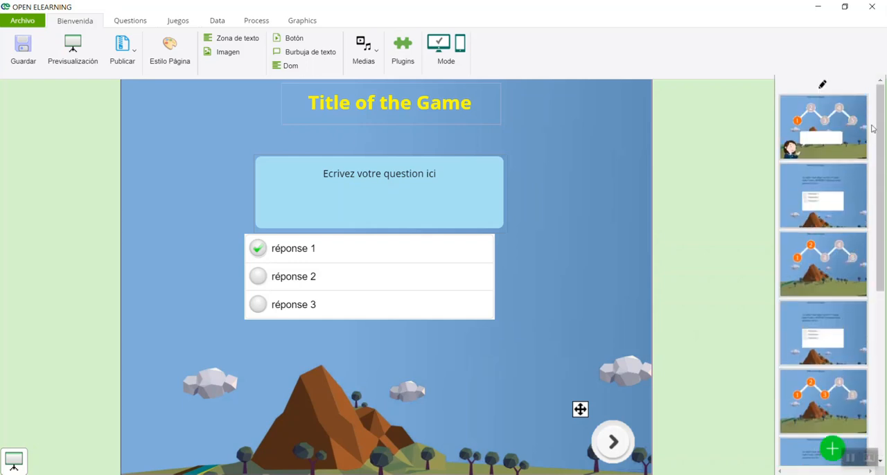
{"action": "left_click", "coordinate": [799, 111]}
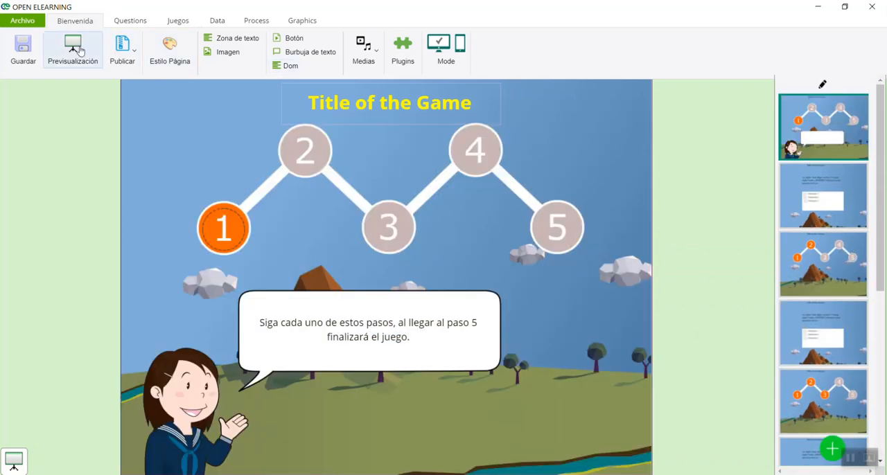
{"action": "left_click", "coordinate": [73, 48]}
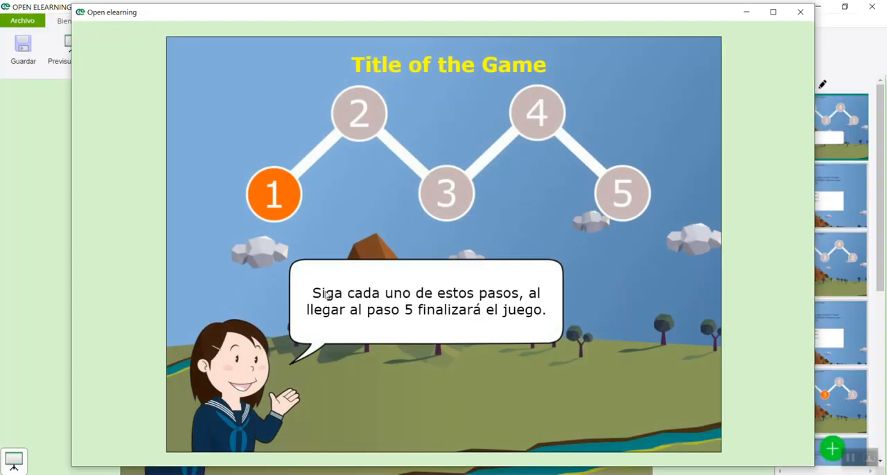
{"action": "left_click", "coordinate": [273, 196]}
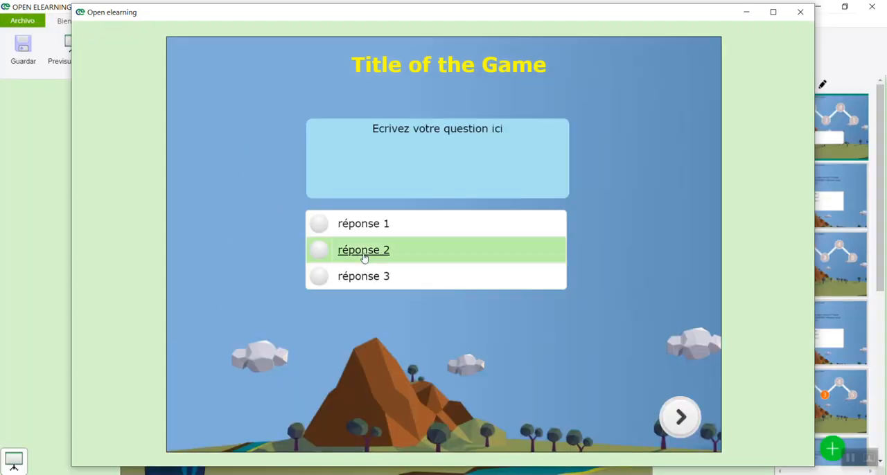
{"action": "left_click", "coordinate": [355, 224]}
{"action": "left_click", "coordinate": [681, 417]}
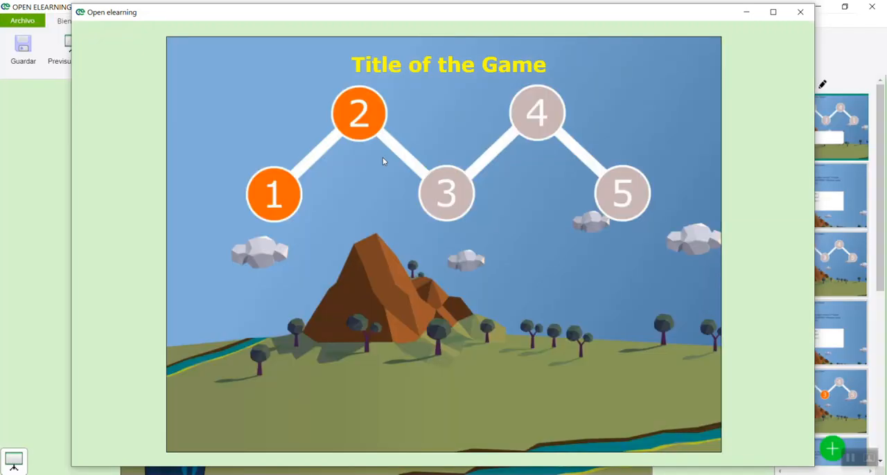
{"action": "left_click", "coordinate": [364, 113]}
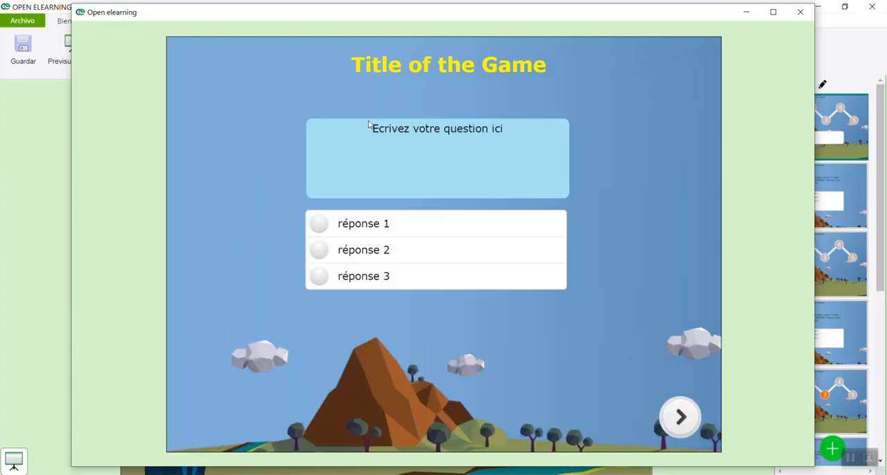
{"action": "left_click", "coordinate": [374, 231]}
{"action": "left_click", "coordinate": [676, 413]}
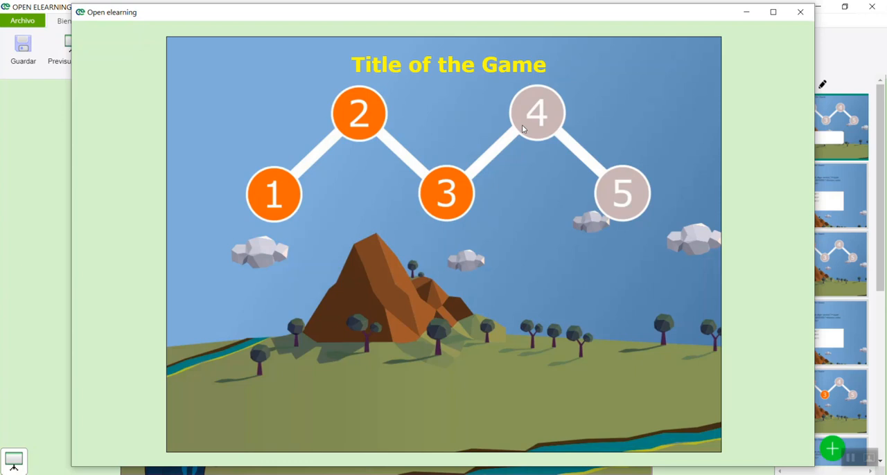
Answer the questions of steps 3 and 4 with réponse 1 in the preview, and open step 5
{"action": "left_click", "coordinate": [451, 196]}
{"action": "left_click", "coordinate": [380, 233]}
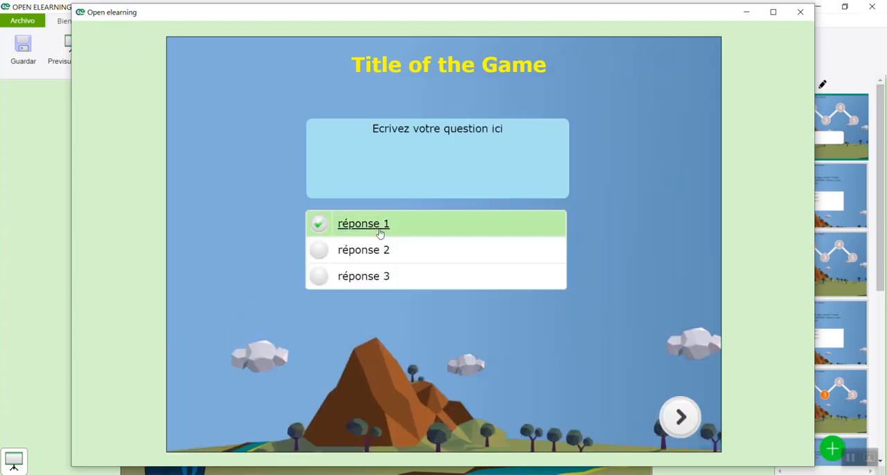
{"action": "left_click", "coordinate": [681, 416]}
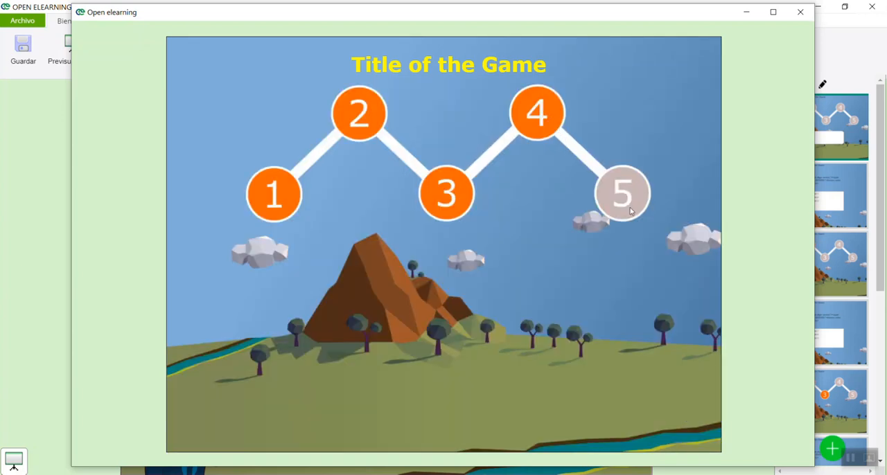
{"action": "left_click", "coordinate": [536, 115]}
{"action": "left_click", "coordinate": [370, 223]}
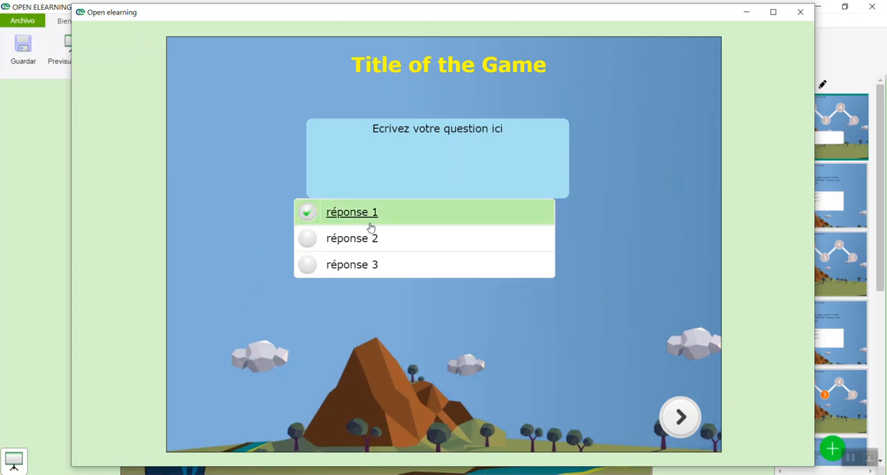
{"action": "left_click", "coordinate": [676, 418]}
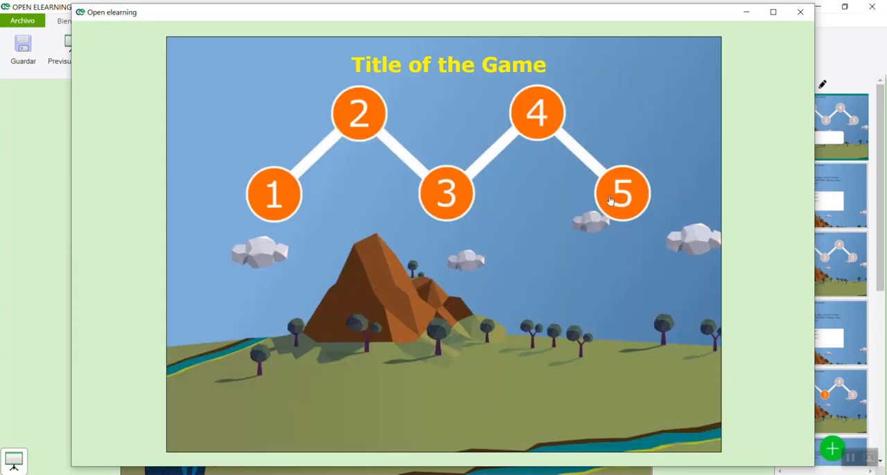
{"action": "left_click", "coordinate": [611, 201]}
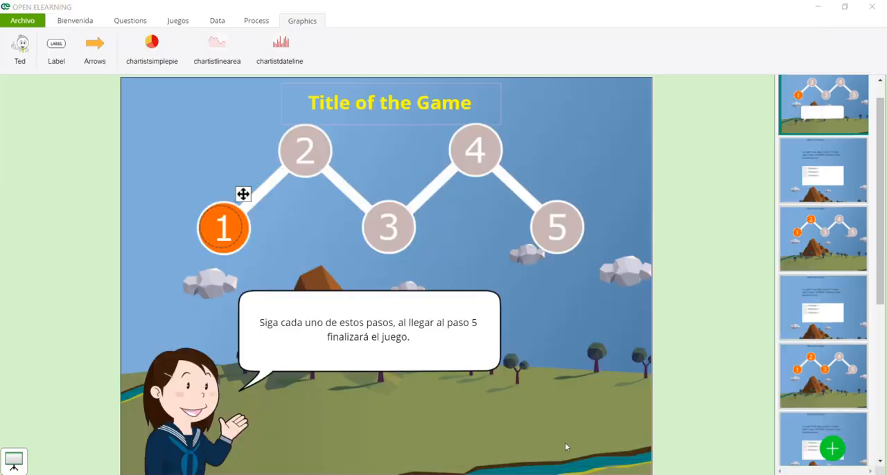
Set up a SCORM export of the project with the title Gamificacion and the interface for Moodle
{"action": "left_click", "coordinate": [23, 21]}
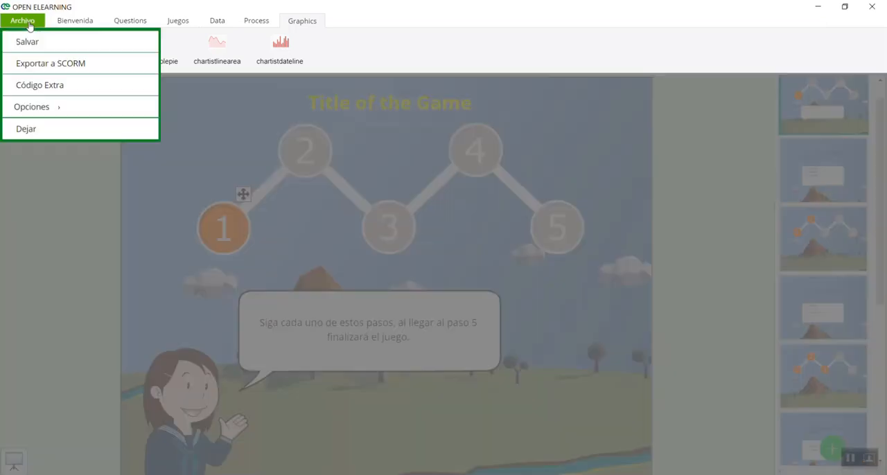
{"action": "left_click", "coordinate": [81, 66]}
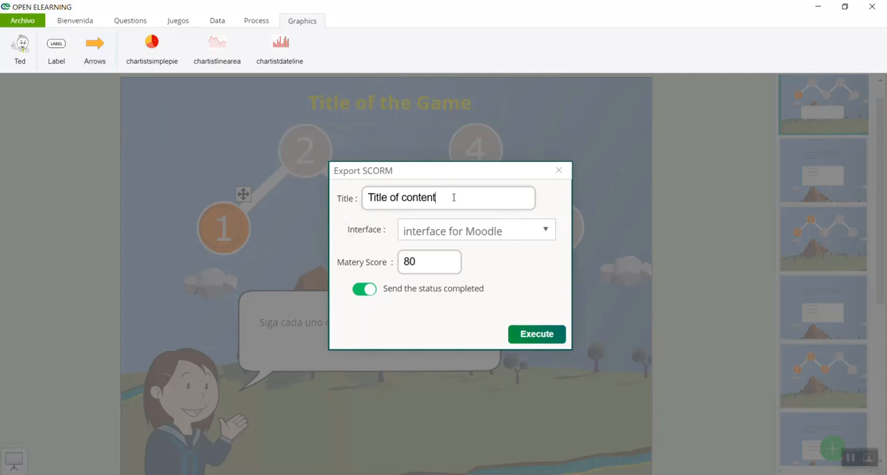
{"action": "left_click_drag", "start_coordinate": [454, 197], "coordinate": [271, 194]}
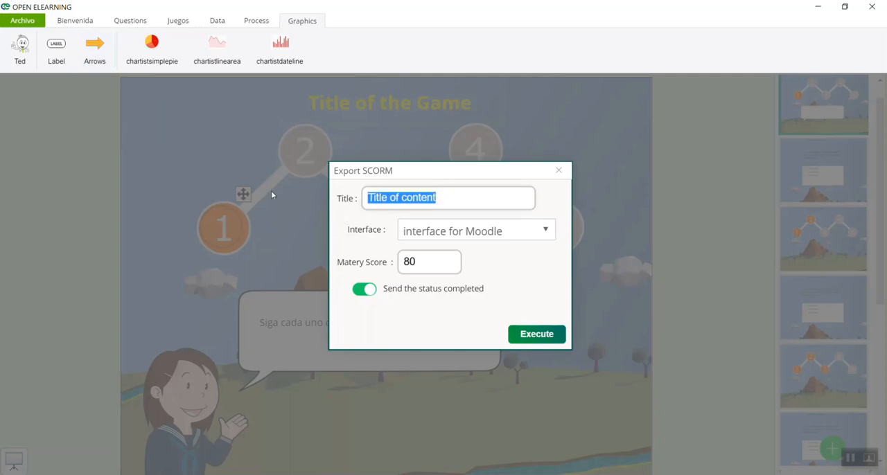
{"action": "type", "text": "Gamifi"}
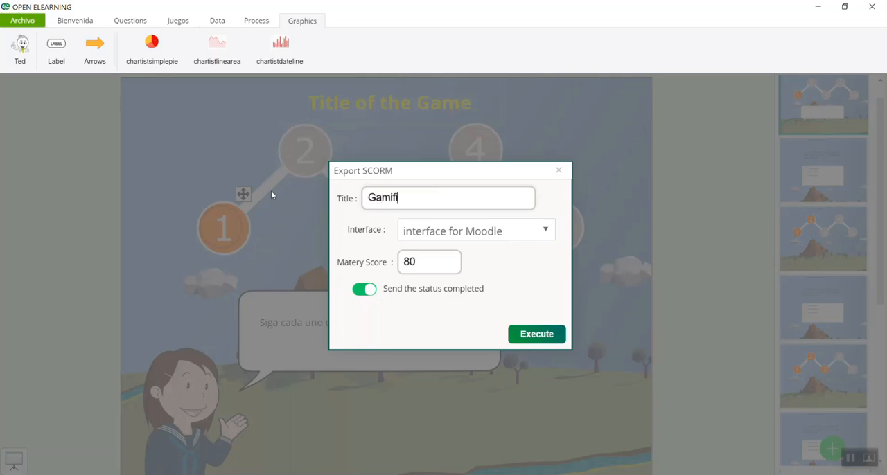
{"action": "type", "text": "cacion"}
{"action": "left_click", "coordinate": [474, 229]}
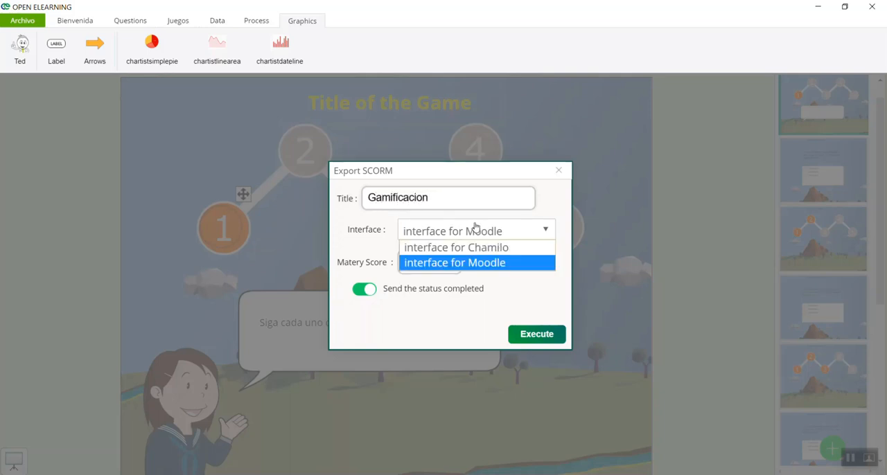
{"action": "left_click", "coordinate": [508, 264]}
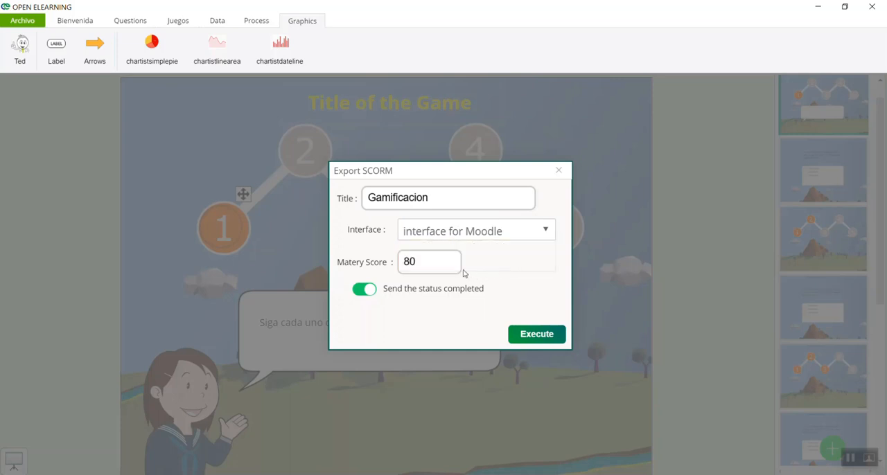
Run the SCORM export, save the zip package as Gamificacion in Documentos, and close the Moodle import instructions
{"action": "left_click", "coordinate": [544, 339]}
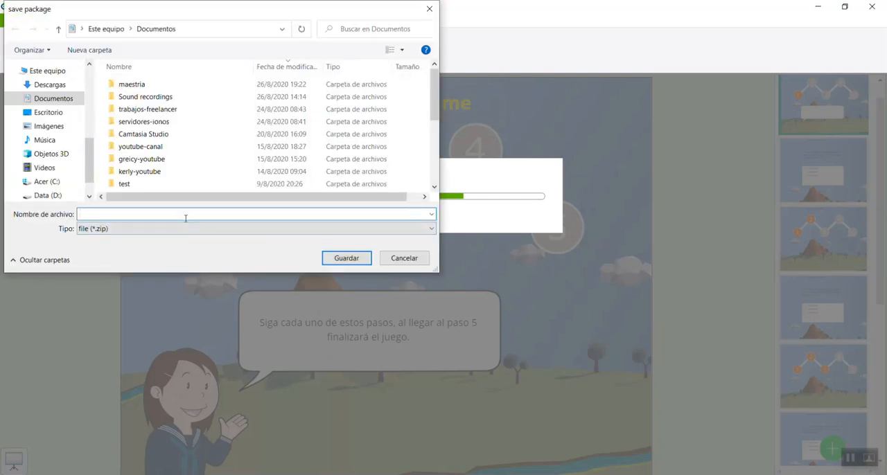
{"action": "type", "text": "mificacion"}
{"action": "key", "text": "Return"}
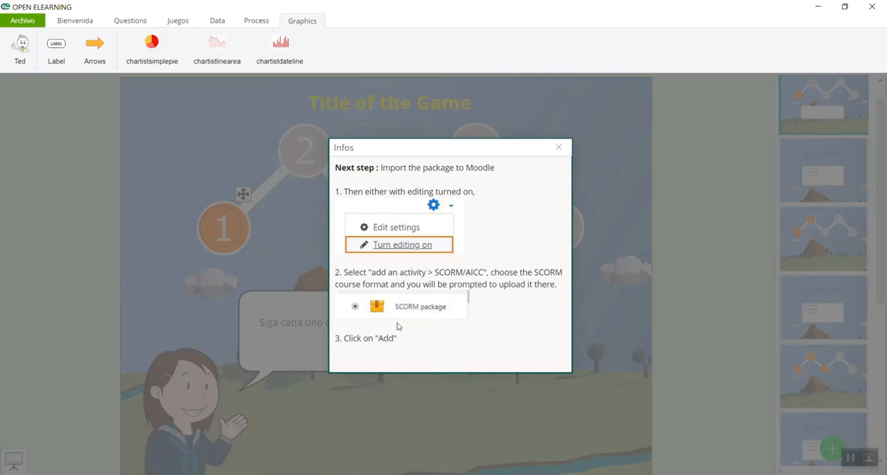
{"action": "left_click", "coordinate": [558, 147]}
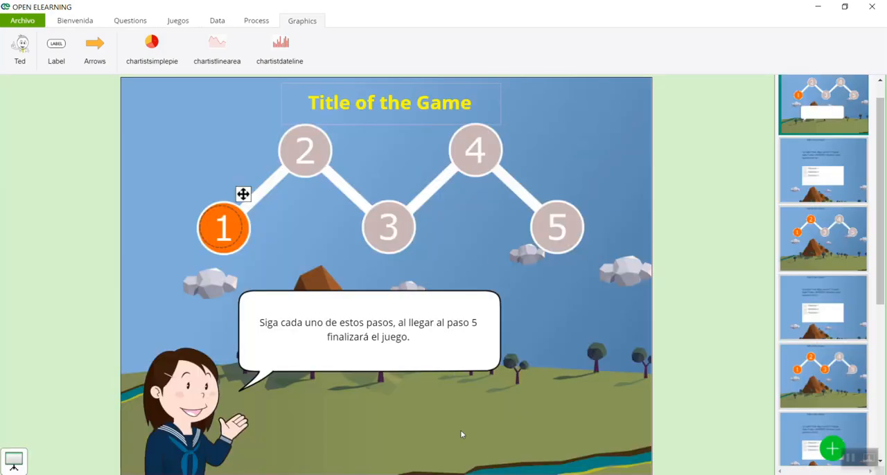
Switch to File Explorer and locate the exported Gamificacion.zip package in the Documentos folder
{"action": "key", "text": "alt+Tab"}
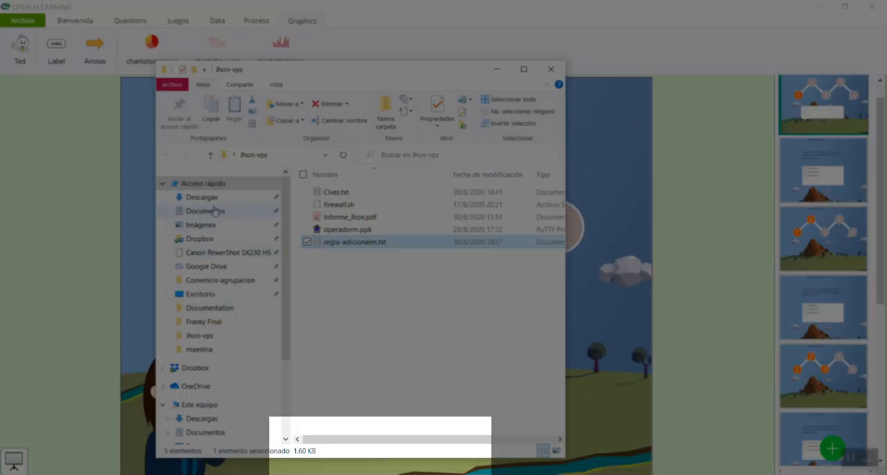
{"action": "left_click", "coordinate": [208, 211]}
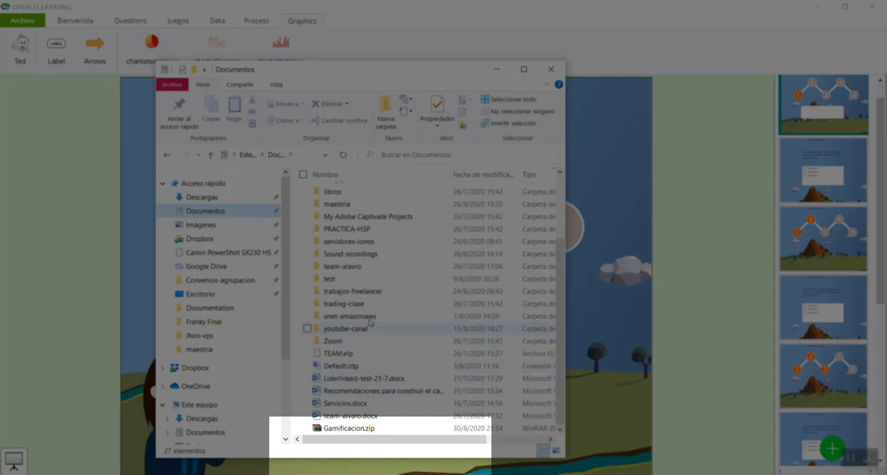
{"action": "left_click", "coordinate": [365, 294]}
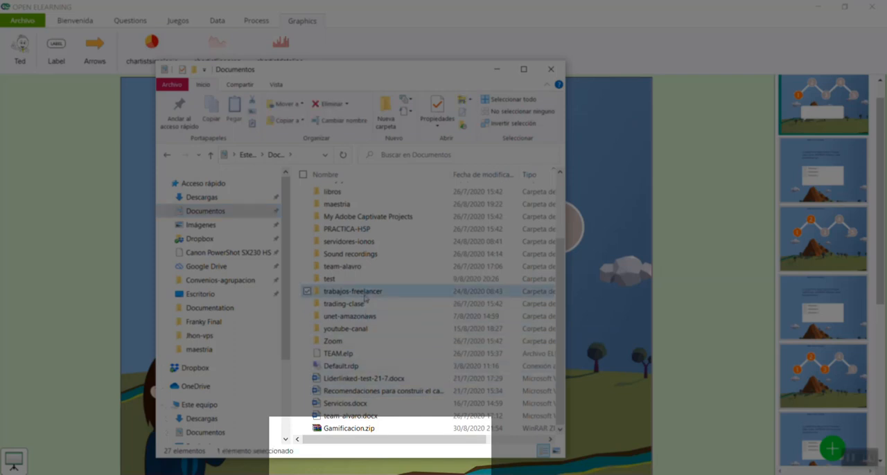
{"action": "left_click", "coordinate": [372, 430]}
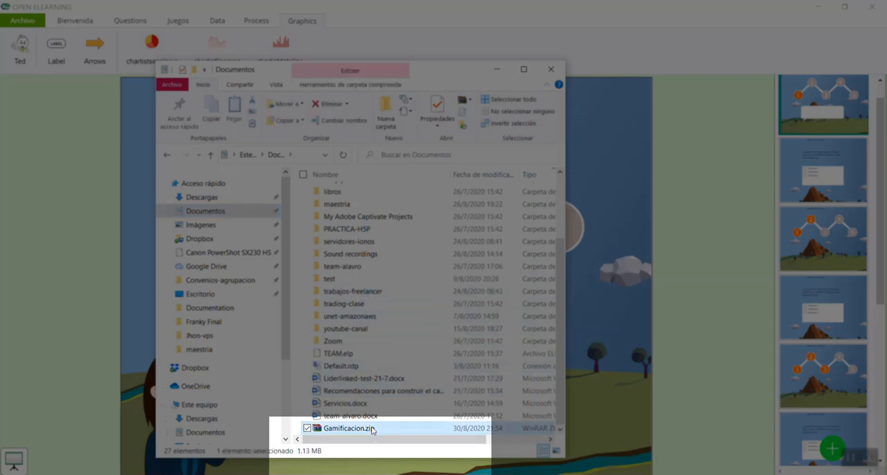